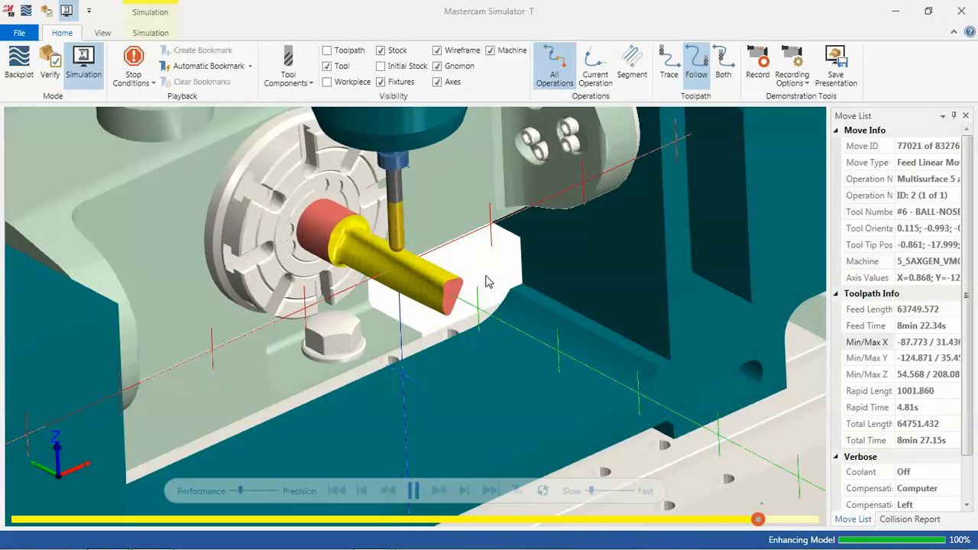
# Examine the running machine simulation of the multisurface 5-axis milling operation, adjusting its playback speed.
pyautogui.scroll(-4, 482, 309)
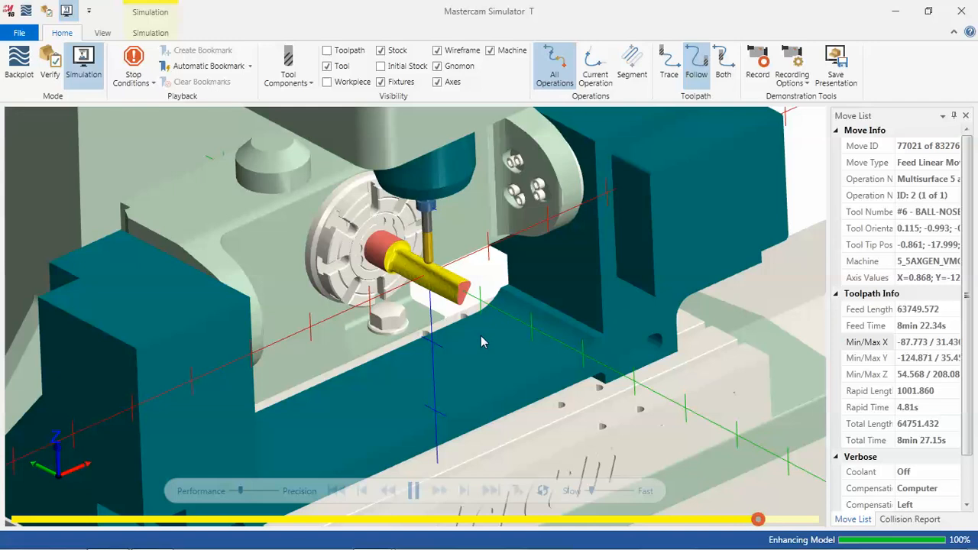
pyautogui.moveTo(555, 270); pyautogui.dragTo(548, 287, button='middle')
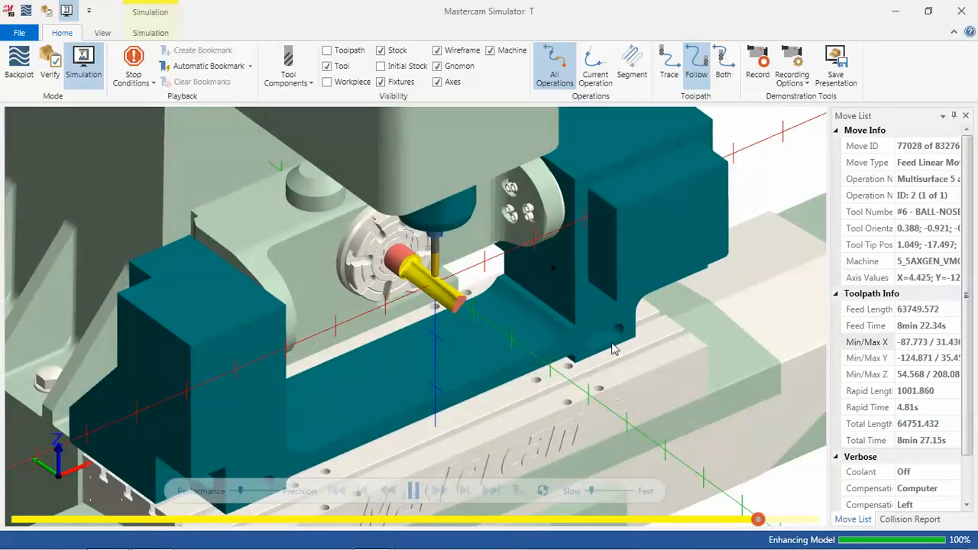
pyautogui.scroll(-2, 596, 492)
pyautogui.moveTo(592, 491); pyautogui.dragTo(606, 494)
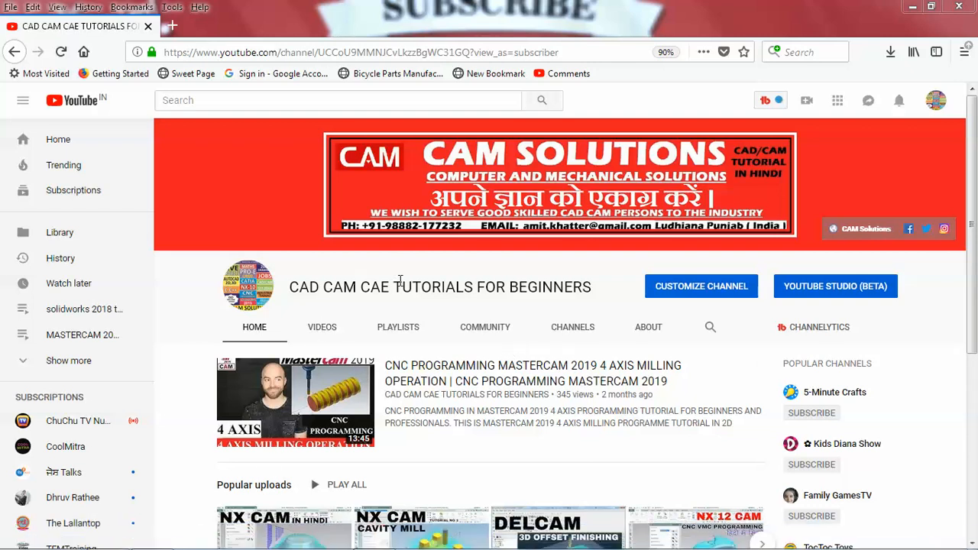
# Browse the home page and uploaded videos of the CAD CAM CAE TUTORIALS FOR BEGINNERS channel on YouTube.
pyautogui.moveTo(595, 293); pyautogui.dragTo(298, 288)
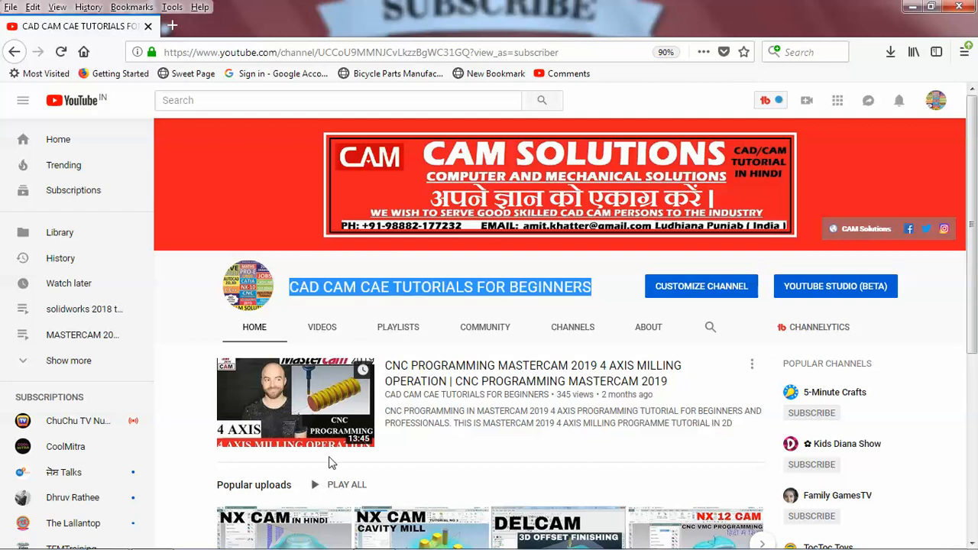
pyautogui.scroll(-3, 296, 436)
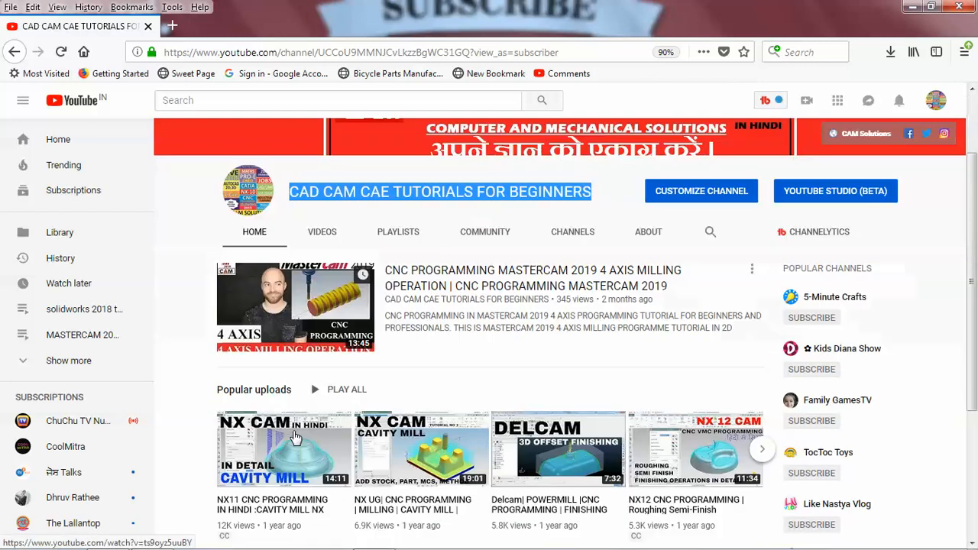
pyautogui.scroll(-2, 332, 415)
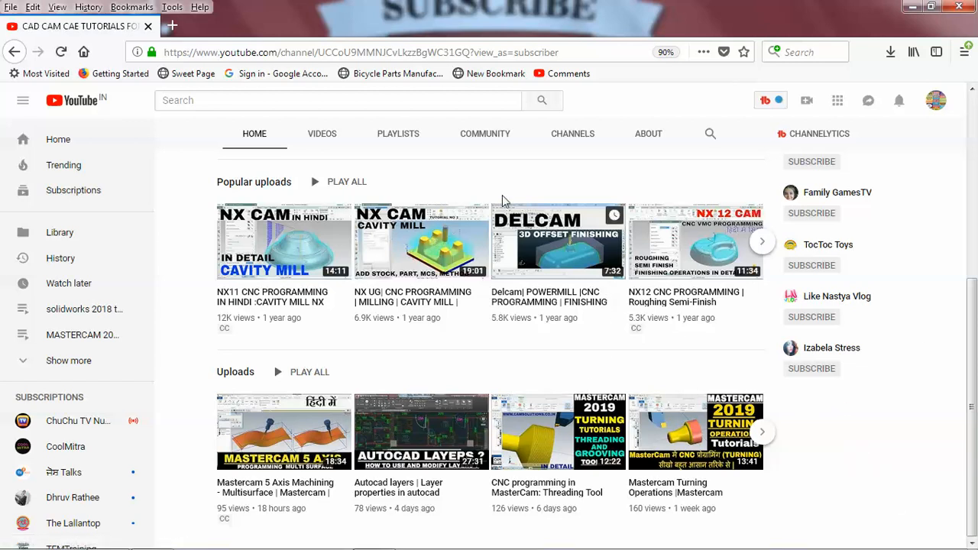
pyautogui.click(322, 135)
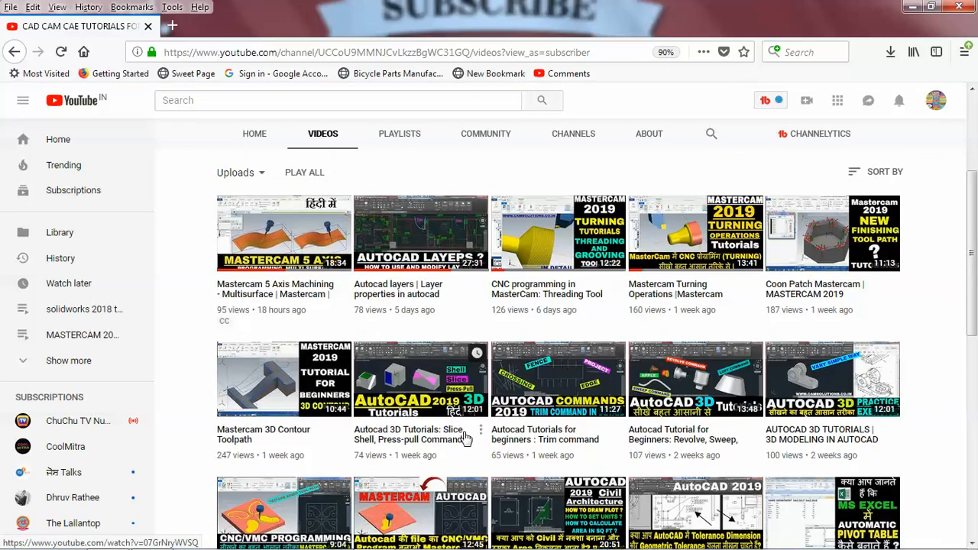
pyautogui.scroll(-4, 459, 443)
pyautogui.scroll(-4, 461, 437)
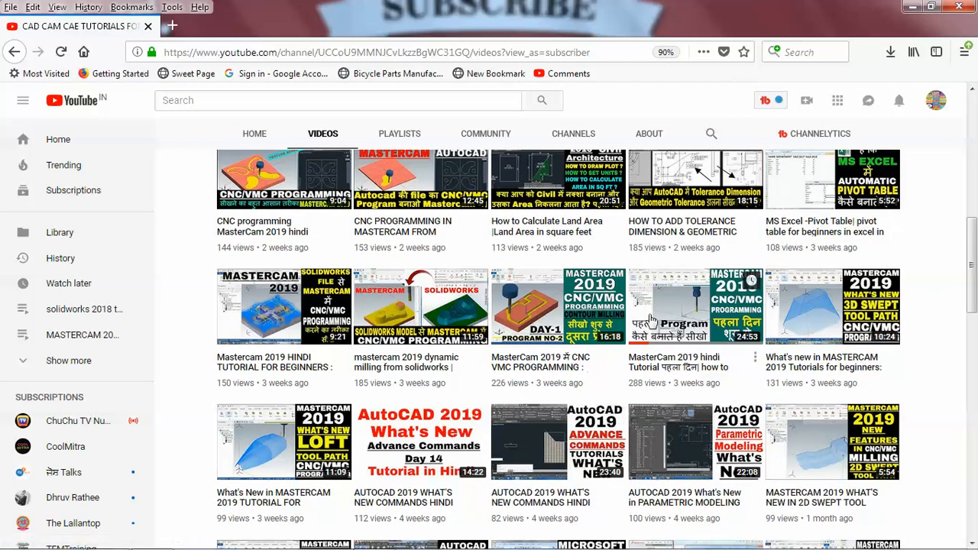
pyautogui.scroll(6, 459, 352)
pyautogui.scroll(-3, 374, 380)
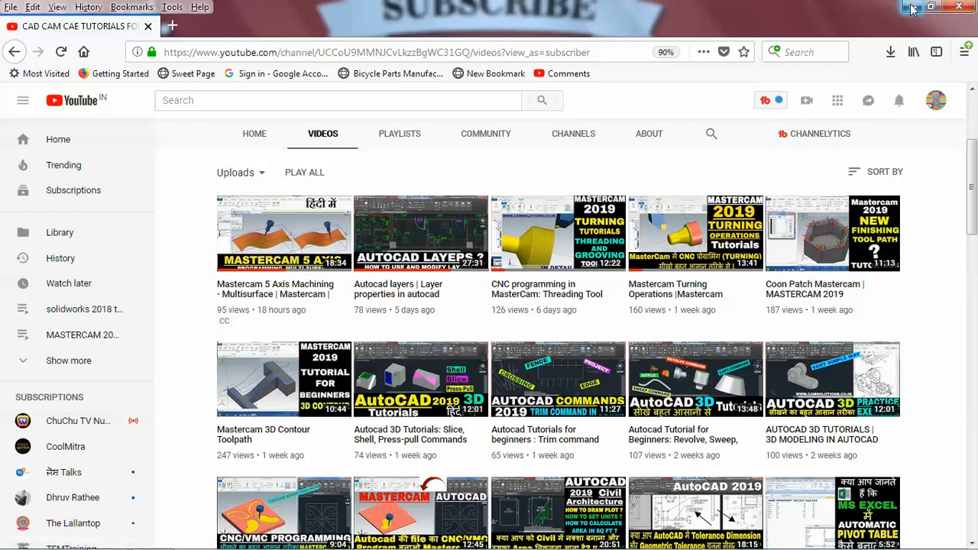
pyautogui.scroll(3, 478, 353)
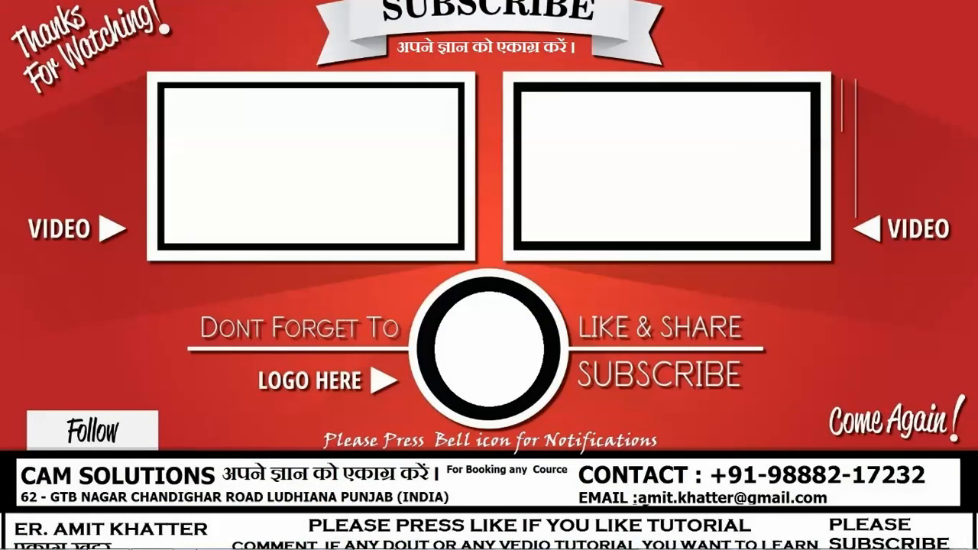
# Switch to Mastercam, close the backplot and examine the Multisurface 5 axis toolpath around the part from several angles.
pyautogui.moveTo(186, 543)
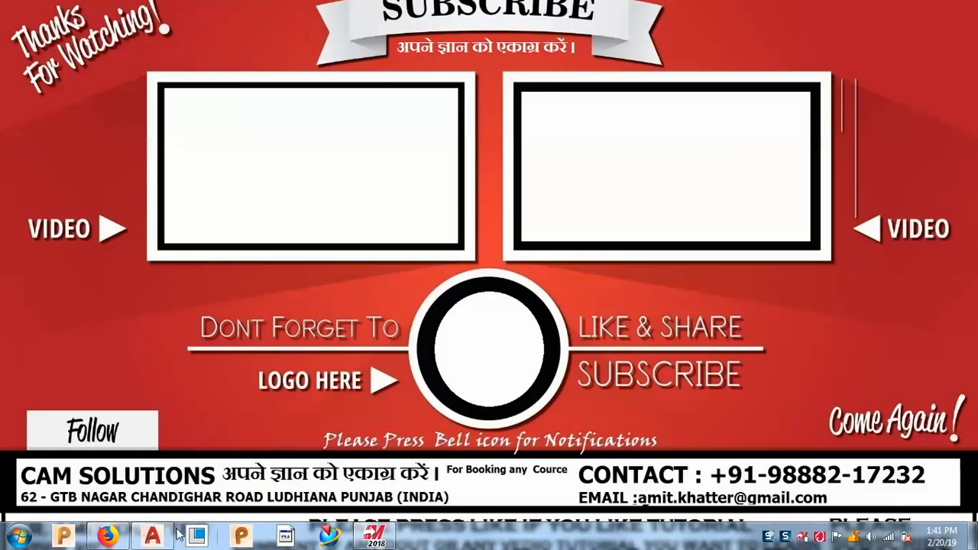
pyautogui.click(374, 535)
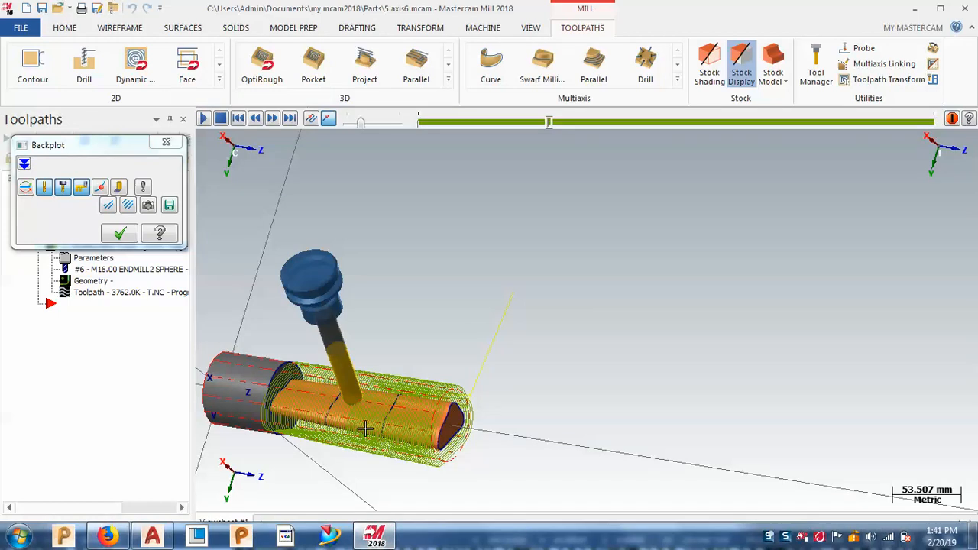
pyautogui.click(166, 145)
pyautogui.moveTo(421, 236); pyautogui.dragTo(397, 414, button='middle')
pyautogui.scroll(-1, 397, 414)
pyautogui.scroll(5, 272, 405)
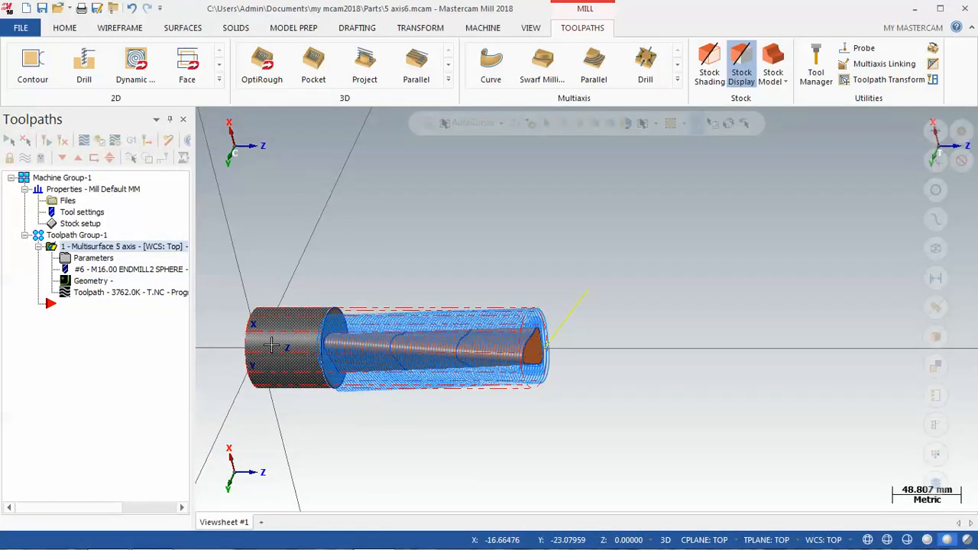
pyautogui.moveTo(451, 253); pyautogui.dragTo(381, 309, button='middle')
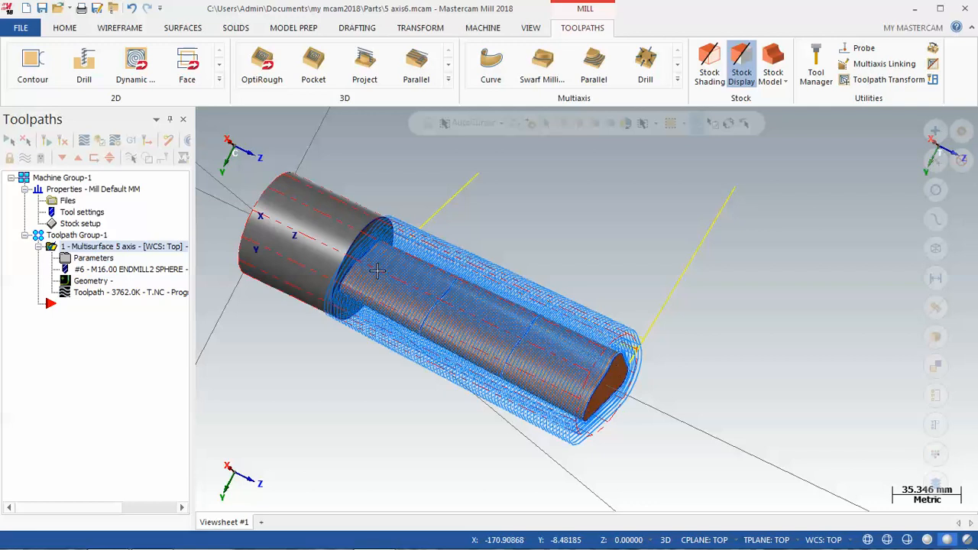
pyautogui.moveTo(592, 335); pyautogui.dragTo(531, 328, button='middle')
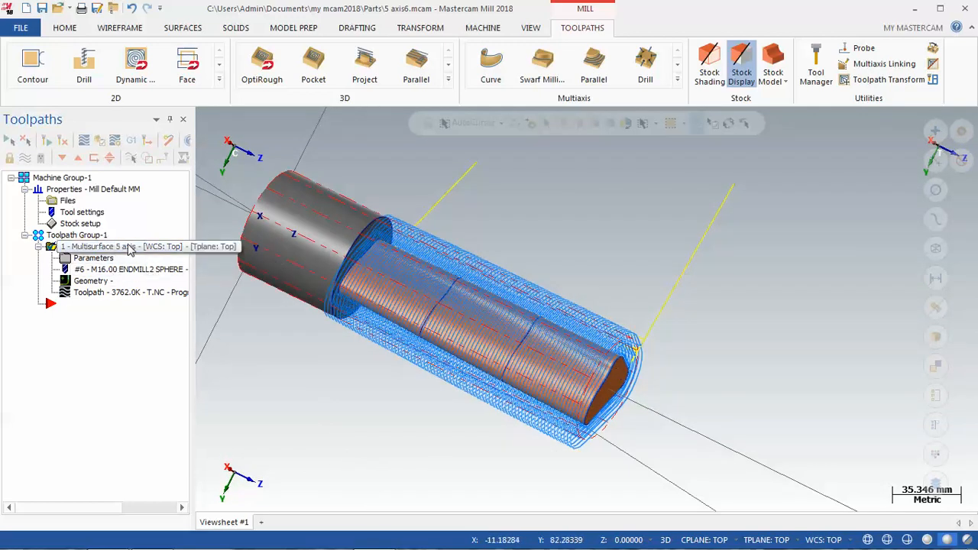
pyautogui.moveTo(219, 380); pyautogui.dragTo(217, 344, button='middle')
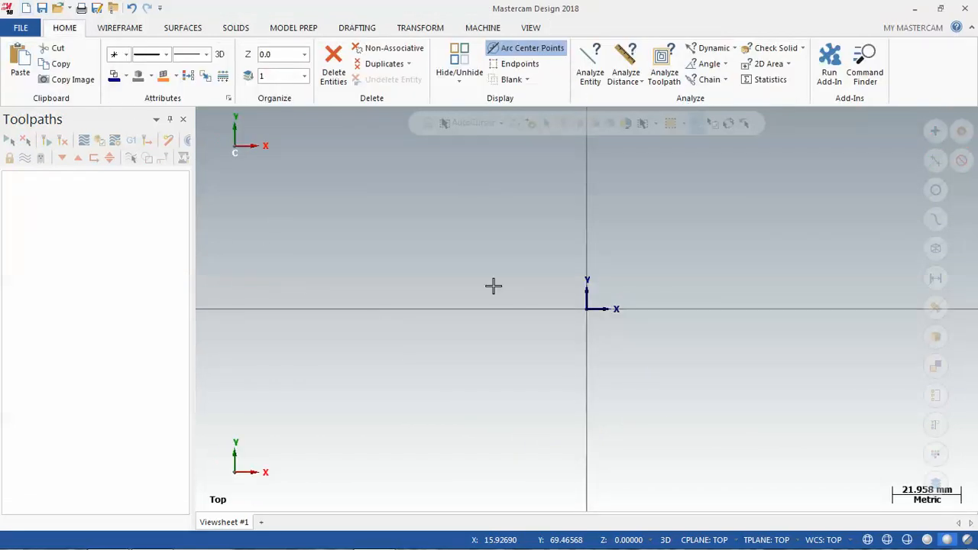
# Draw a closed triangle around the origin from three connected endpoint lines, two of its sides about 38 mm and 53 mm long.
pyautogui.click(142, 30)
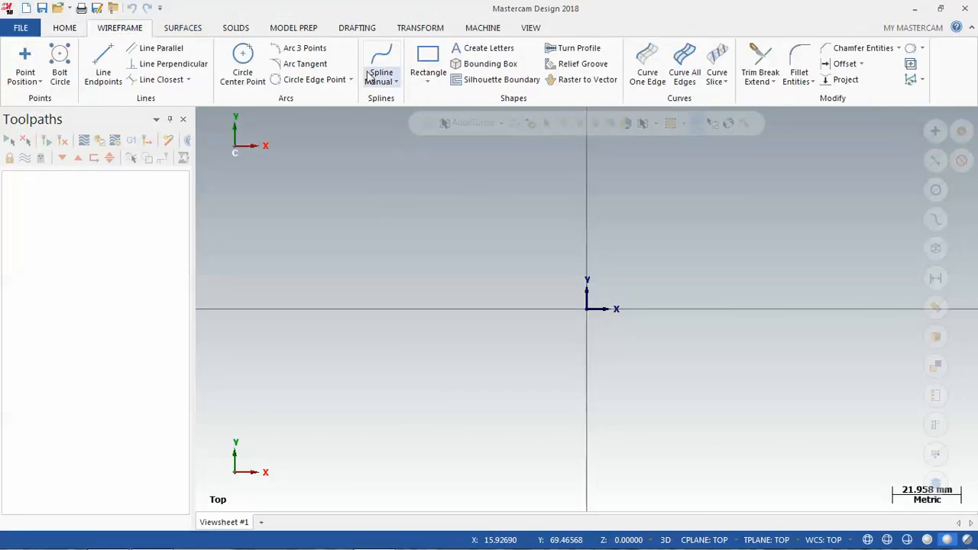
pyautogui.click(106, 66)
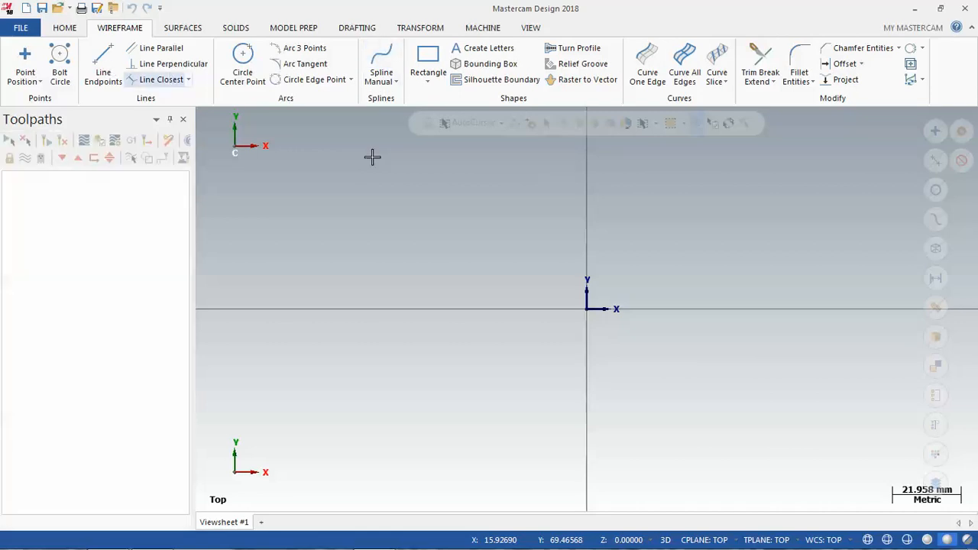
pyautogui.click(670, 230)
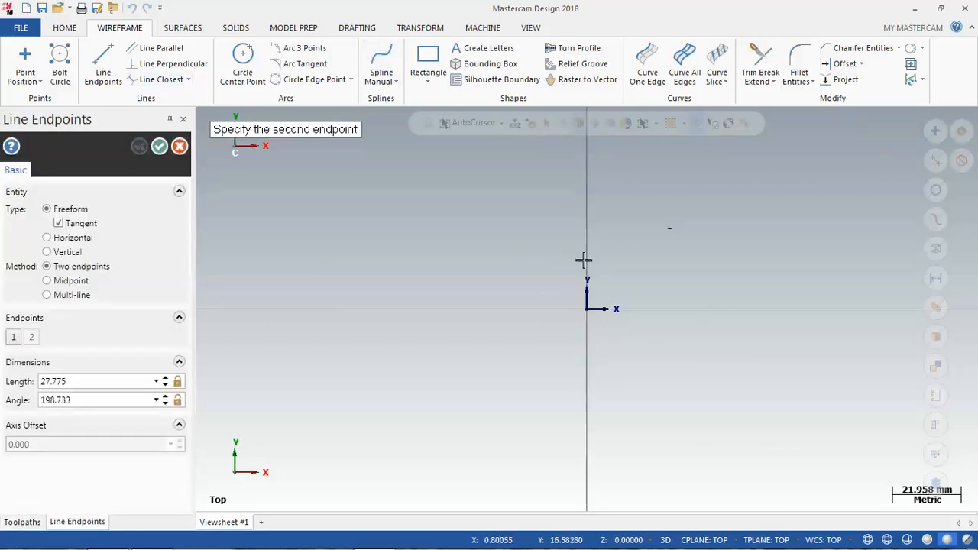
pyautogui.click(525, 275)
pyautogui.click(526, 276)
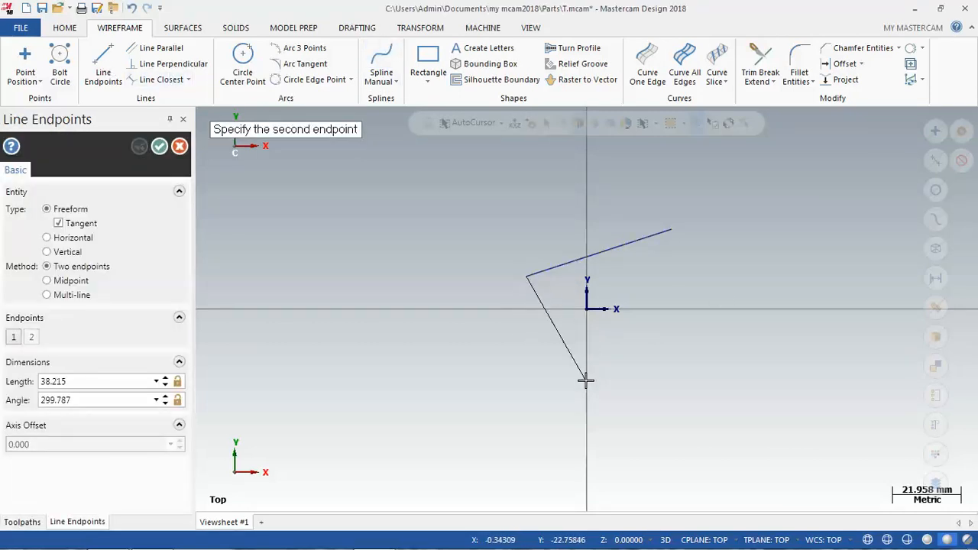
pyautogui.click(588, 379)
pyautogui.click(588, 380)
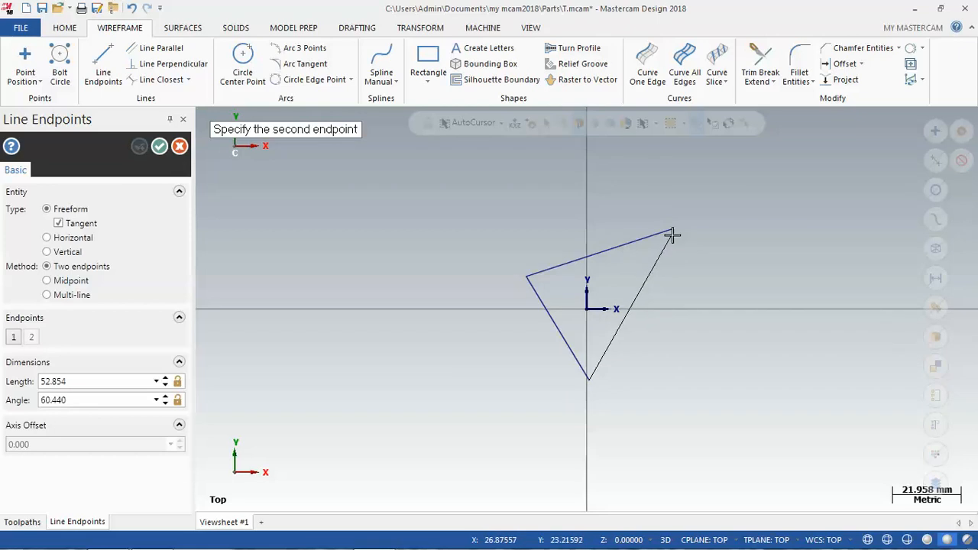
pyautogui.click(671, 230)
pyautogui.click(161, 146)
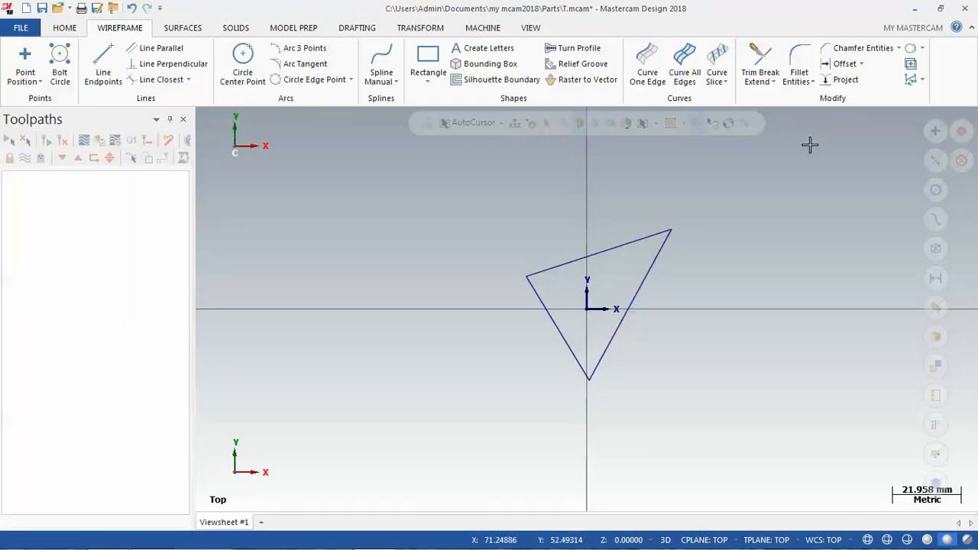
# Fillet the triangle's three corners with a 7 mm radius, trimming the entities.
pyautogui.click(639, 240)
pyautogui.click(625, 308)
pyautogui.click(554, 267)
pyautogui.click(542, 299)
pyautogui.click(581, 367)
pyautogui.click(595, 358)
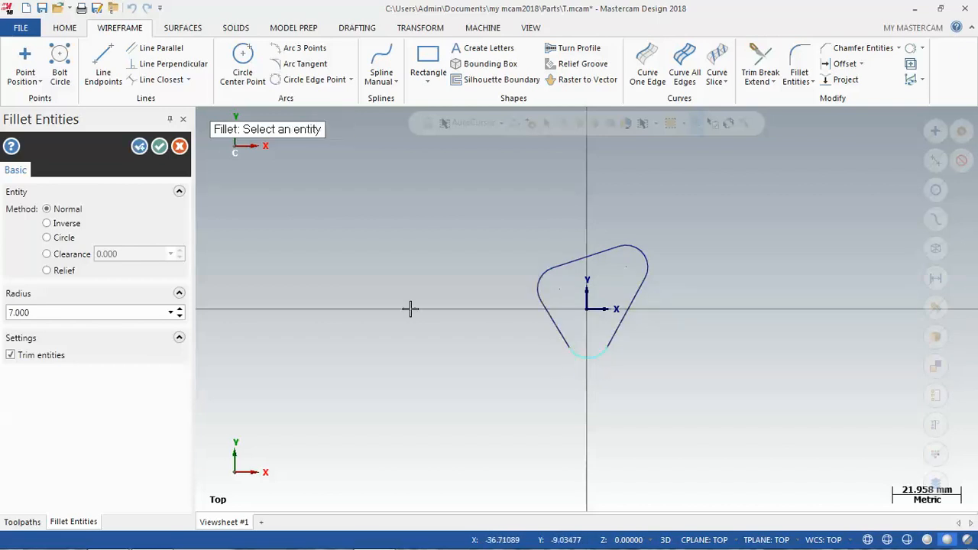
pyautogui.click(158, 147)
# Start a dynamic copy of all the rounded triangle's lines and arcs, with the gnomon placed at the origin.
pyautogui.moveTo(453, 334); pyautogui.dragTo(671, 327, button='middle')
pyautogui.scroll(2, 728, 239)
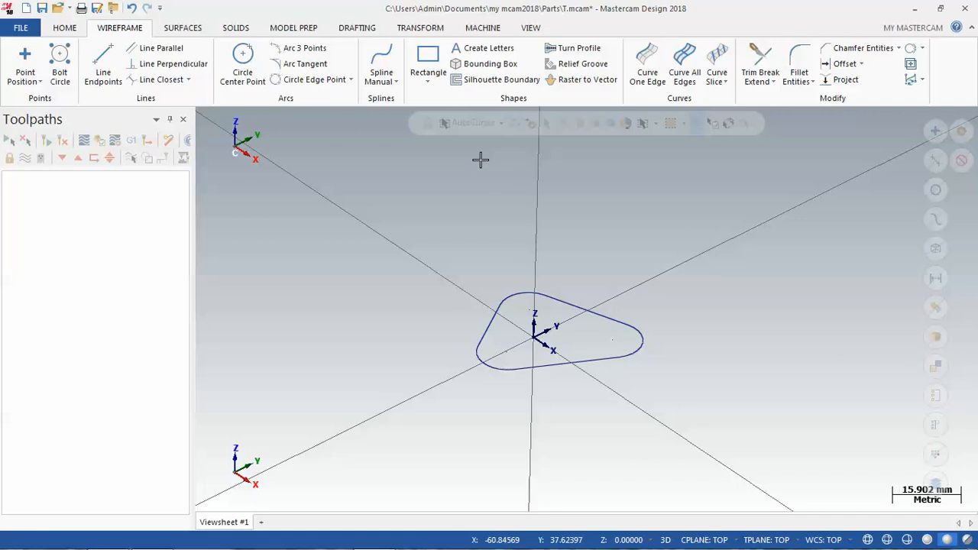
pyautogui.click(430, 28)
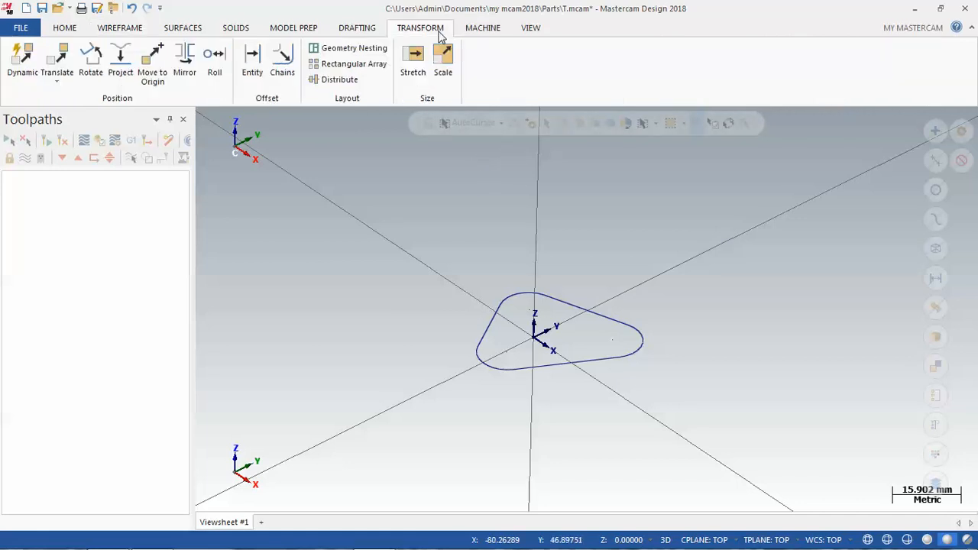
pyautogui.click(23, 65)
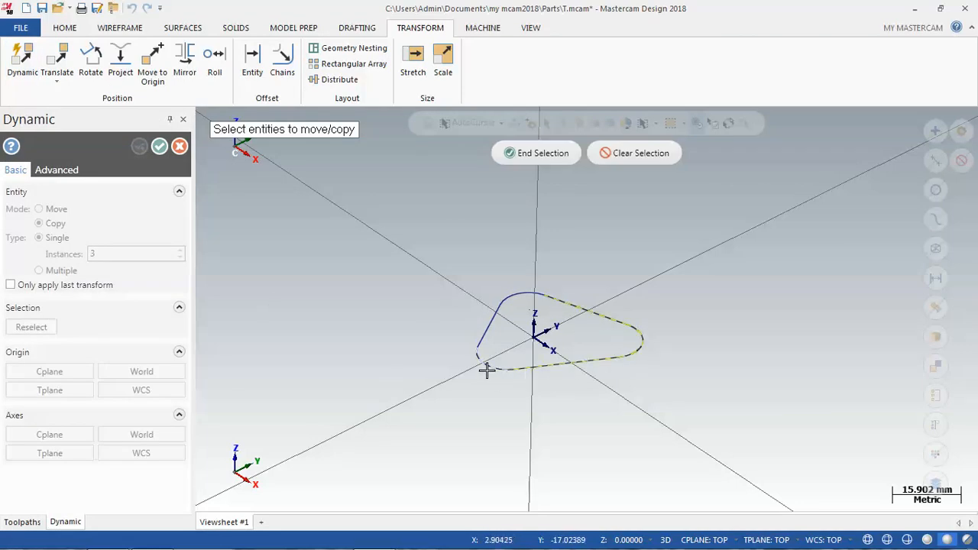
pyautogui.click(536, 153)
pyautogui.click(534, 347)
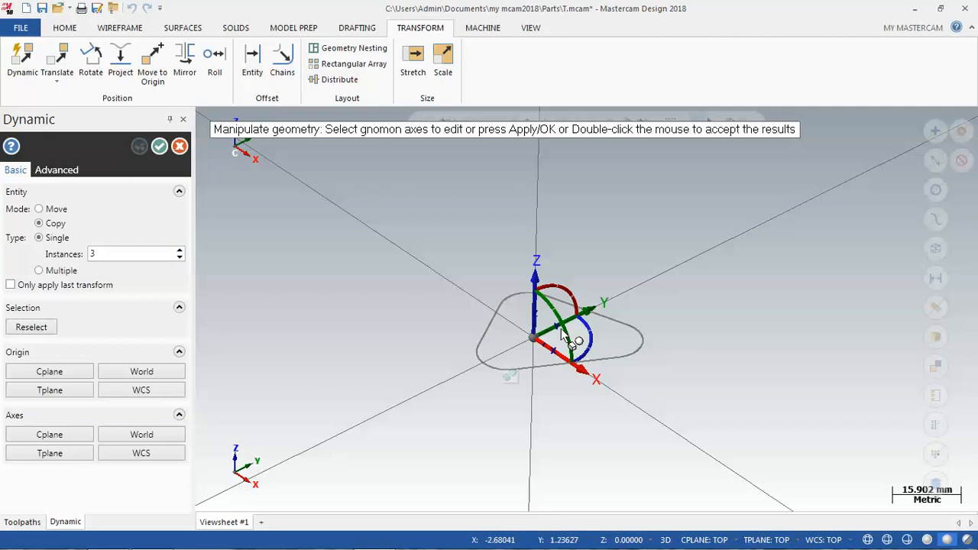
# Translate the copied profile 50 mm upward along the Z axis.
pyautogui.click(547, 348)
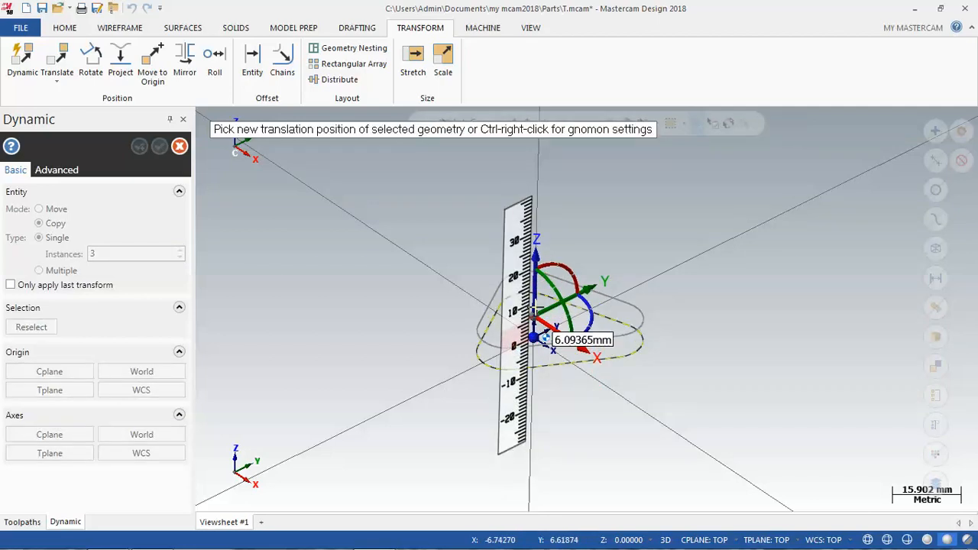
pyautogui.write('25')
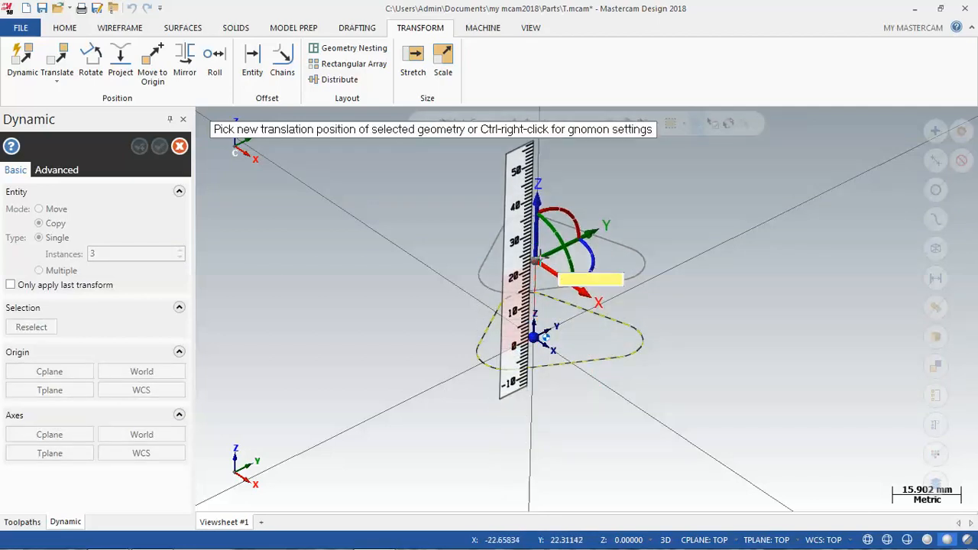
pyautogui.press('Return')
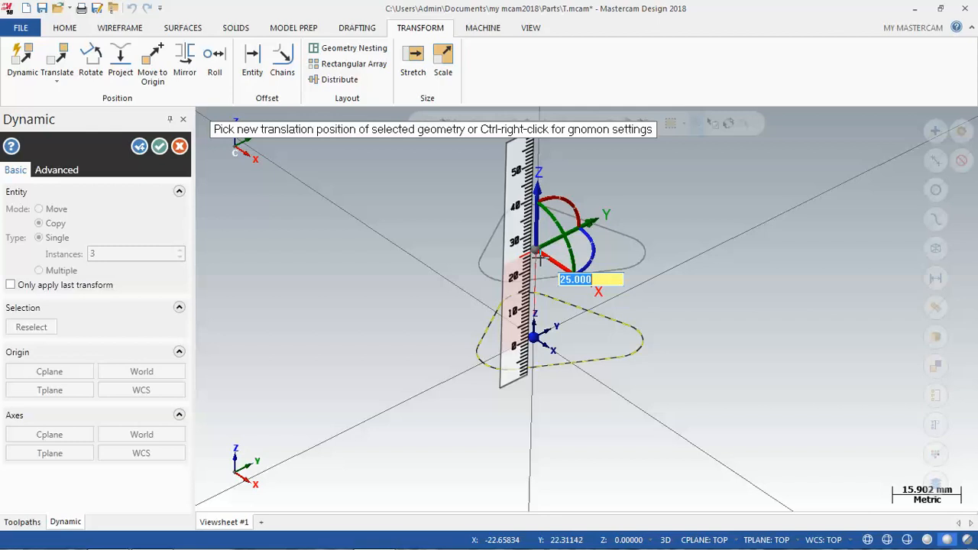
pyautogui.write('50')
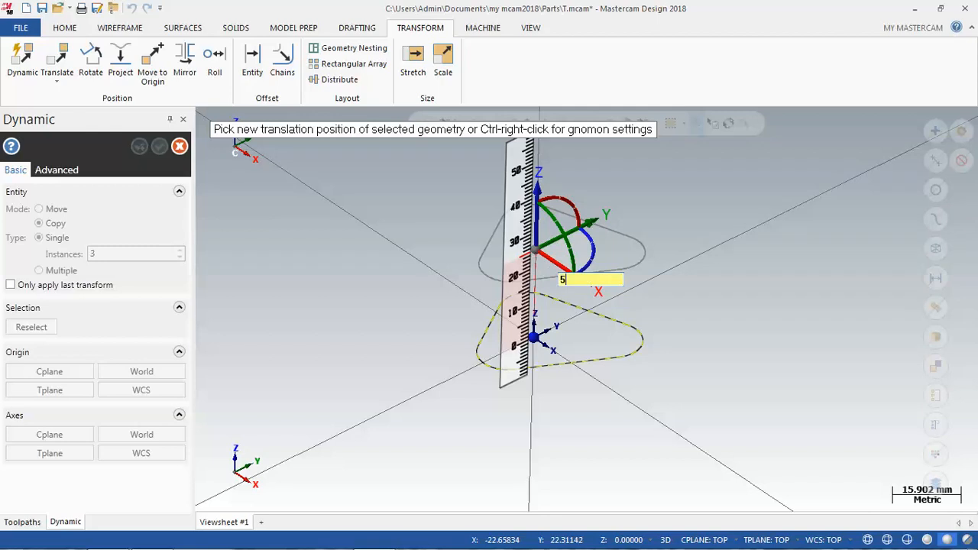
pyautogui.press('Return')
pyautogui.scroll(-5, 596, 334)
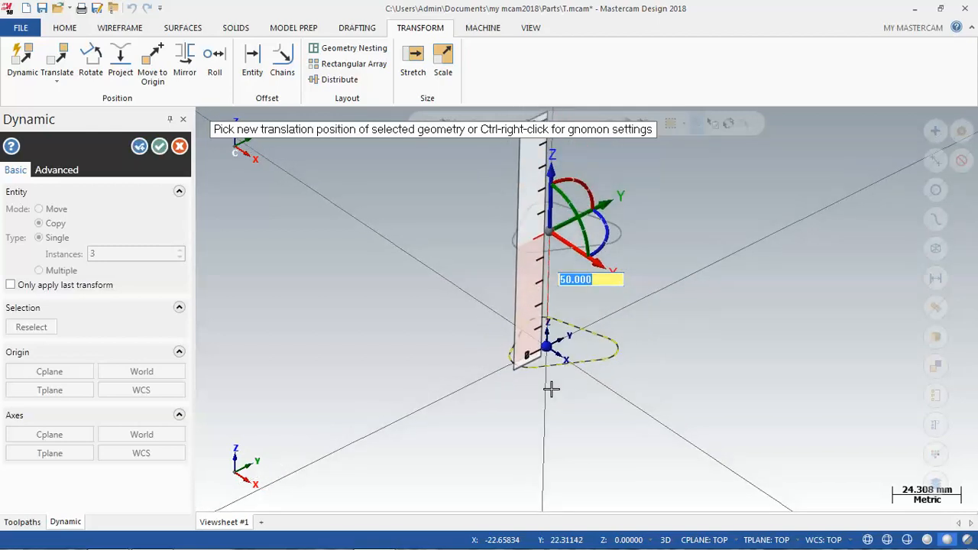
pyautogui.scroll(3, 574, 296)
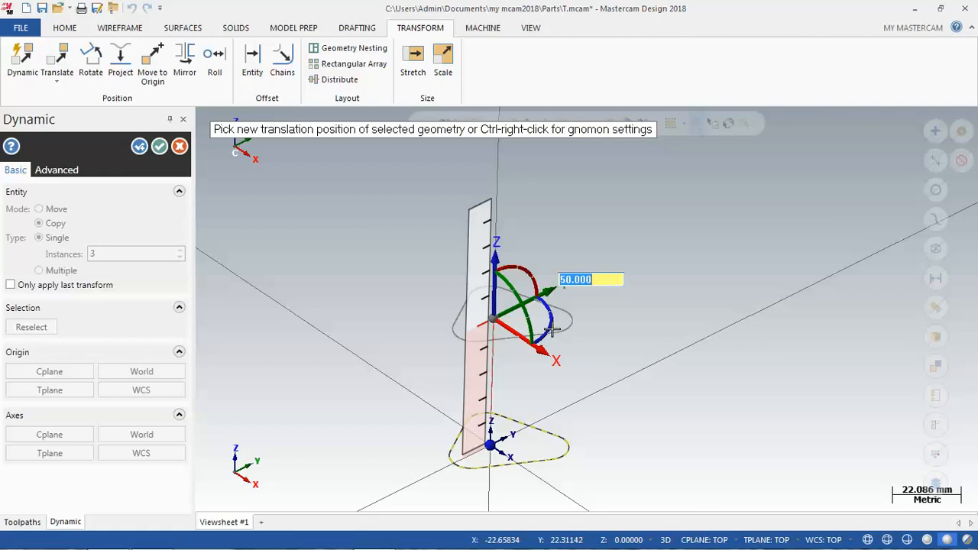
pyautogui.click(502, 327)
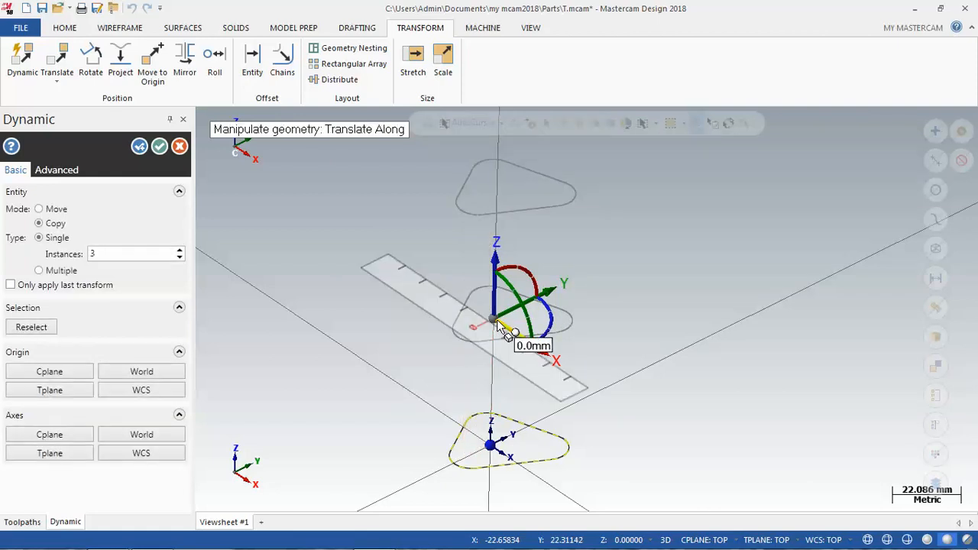
# Rotate the three-instance profile copy 15° about the Z axis and accept the dynamic transform.
pyautogui.click(542, 337)
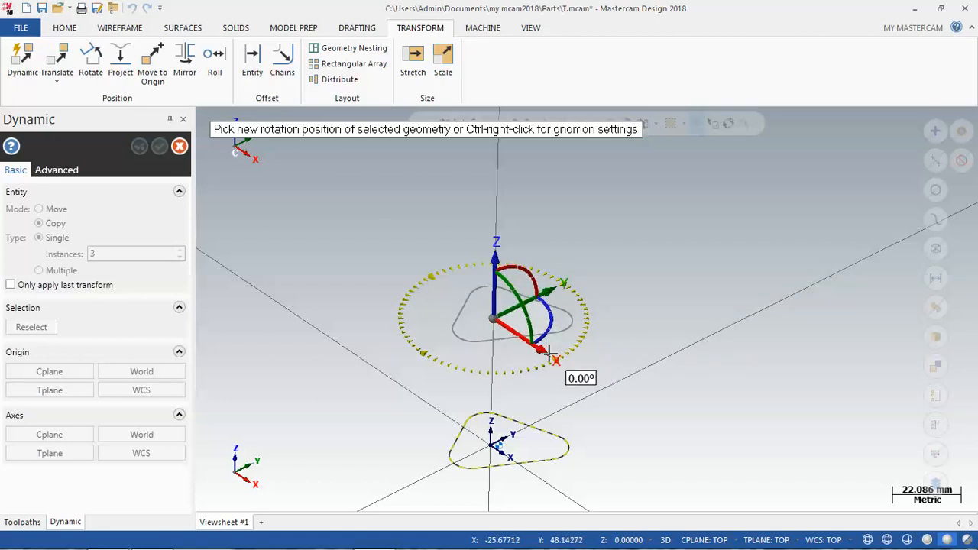
pyautogui.write('15')
pyautogui.press('Return')
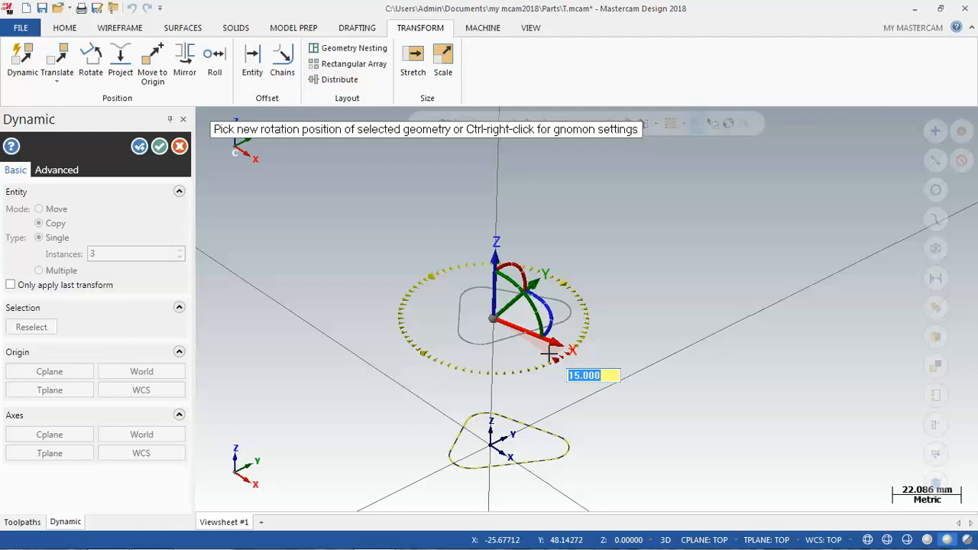
pyautogui.press('Return')
pyautogui.scroll(-4, 528, 432)
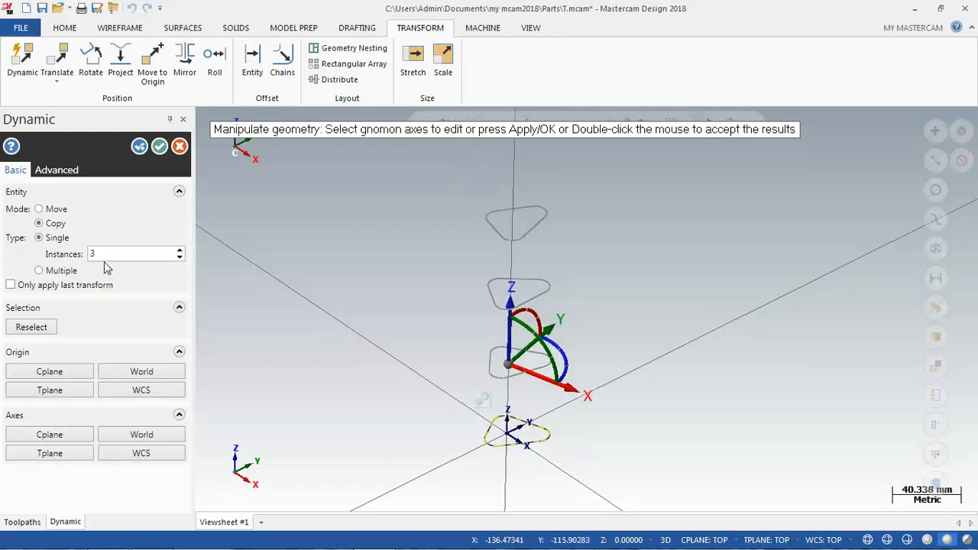
pyautogui.moveTo(456, 307); pyautogui.dragTo(419, 299, button='middle')
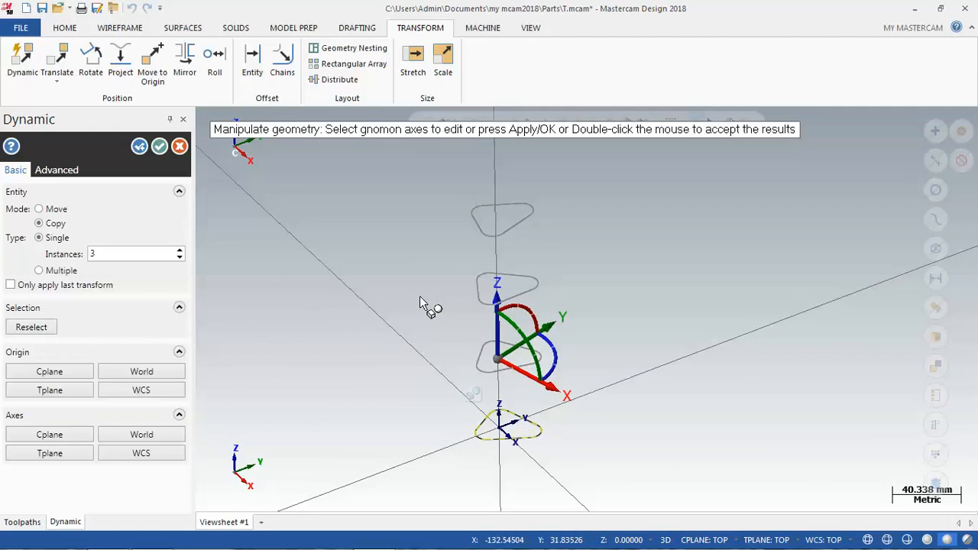
pyautogui.click(160, 147)
# Clear the transform group and result colors from the original and copied profiles.
pyautogui.moveTo(398, 268)
pyautogui.mouseDown(button='middle')
pyautogui.moveTo(448, 227)
pyautogui.moveTo(405, 262)
pyautogui.mouseUp(button='middle')
pyautogui.rightClick(406, 265)
pyautogui.click(450, 242)
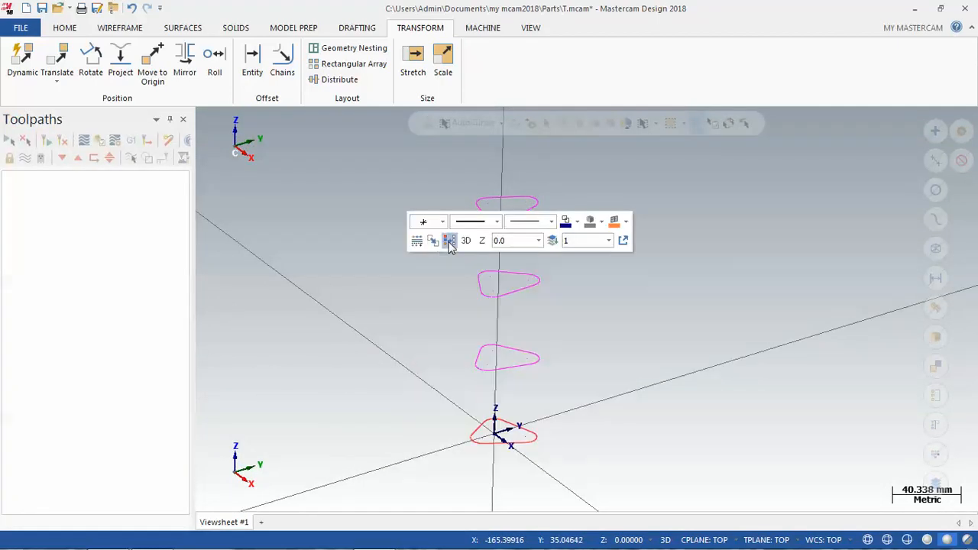
# Create a lofted surface through the four rounded triangular profiles, chained in order from the origin profile to the highest copy.
pyautogui.scroll(2, 592, 349)
pyautogui.moveTo(655, 343)
pyautogui.mouseDown(button='middle')
pyautogui.moveTo(655, 325)
pyautogui.moveTo(645, 352)
pyautogui.mouseUp(button='middle')
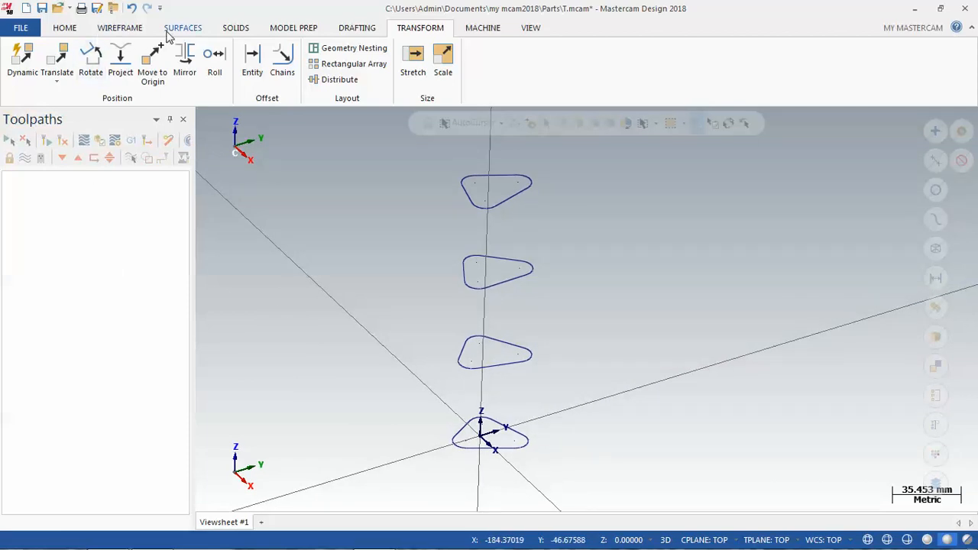
pyautogui.click(201, 27)
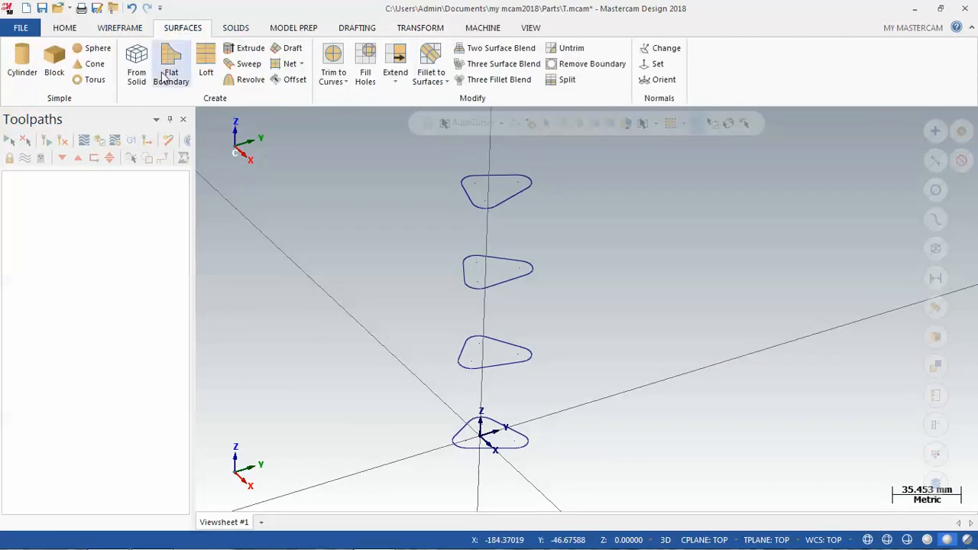
pyautogui.click(205, 76)
pyautogui.scroll(4, 479, 474)
pyautogui.click(462, 410)
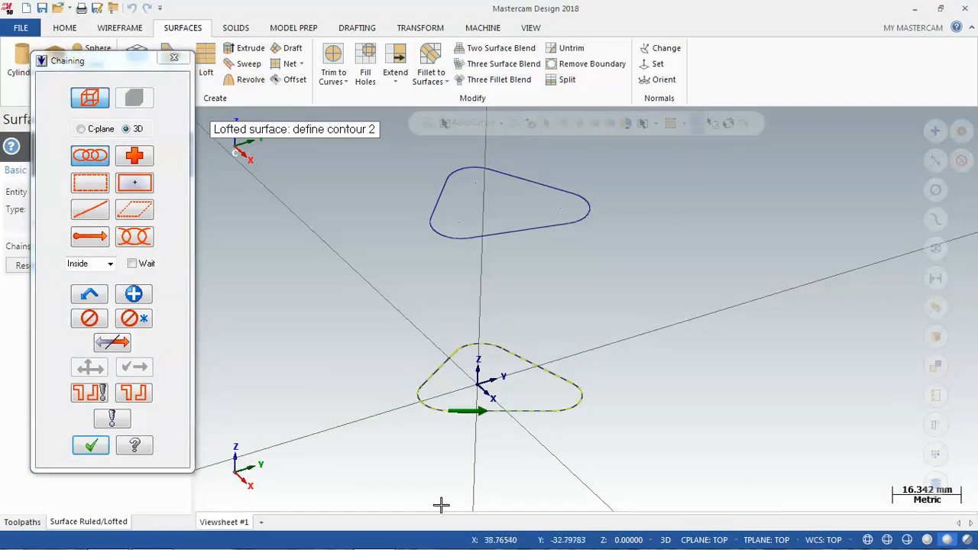
pyautogui.click(500, 240)
pyautogui.scroll(-2, 506, 315)
pyautogui.scroll(1, 513, 153)
pyautogui.click(512, 156)
pyautogui.scroll(-3, 518, 200)
pyautogui.click(495, 199)
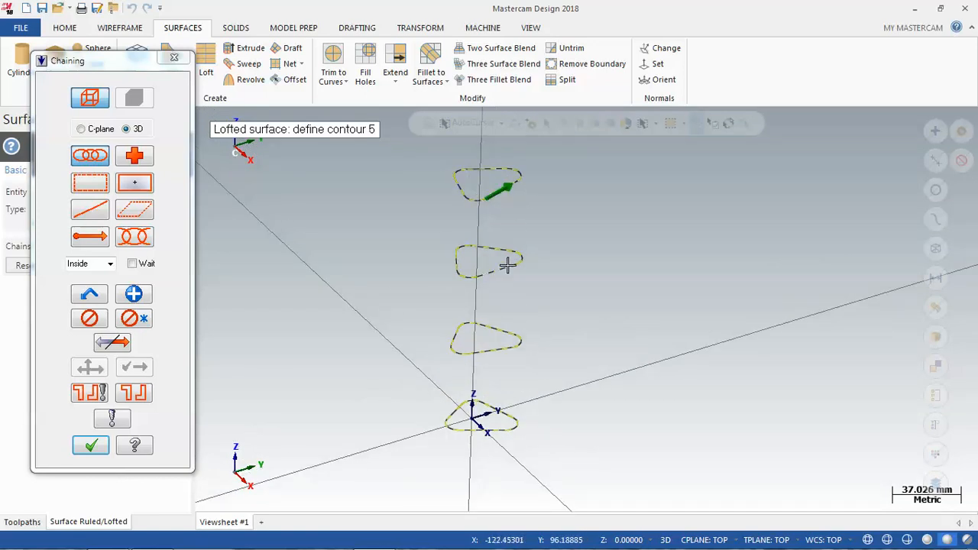
pyautogui.click(90, 447)
pyautogui.moveTo(401, 360); pyautogui.dragTo(242, 262, button='middle')
pyautogui.click(160, 147)
# Close the lofted surface's end farthest from the origin with a flat boundary surface, using the outermost profile as the chain.
pyautogui.scroll(5, 472, 302)
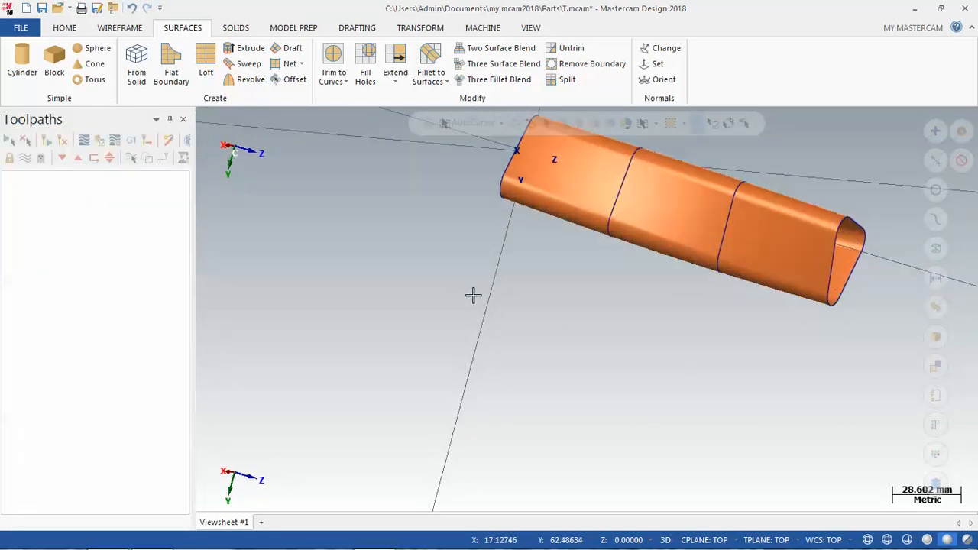
pyautogui.scroll(-7, 417, 359)
pyautogui.scroll(6, 735, 265)
pyautogui.scroll(3, 734, 277)
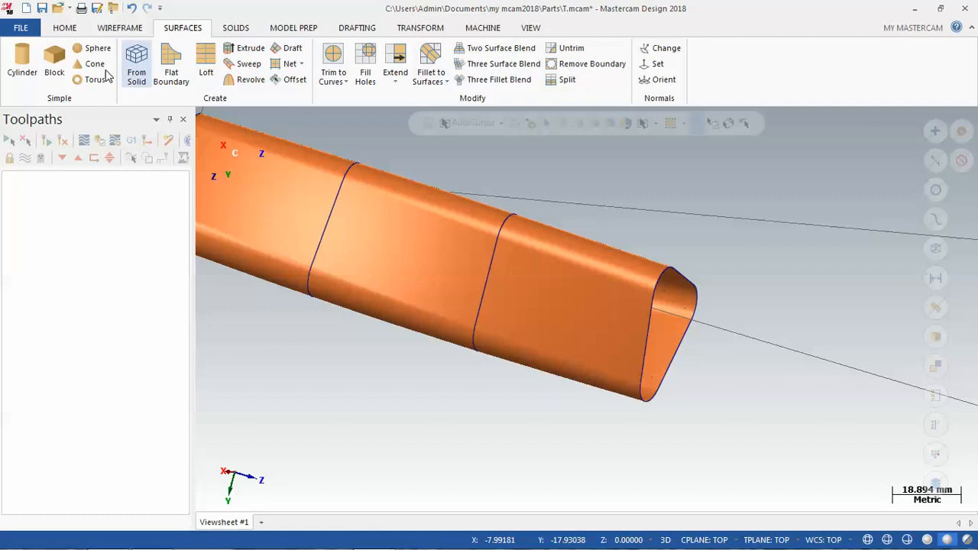
pyautogui.click(173, 69)
pyautogui.click(672, 264)
pyautogui.click(91, 446)
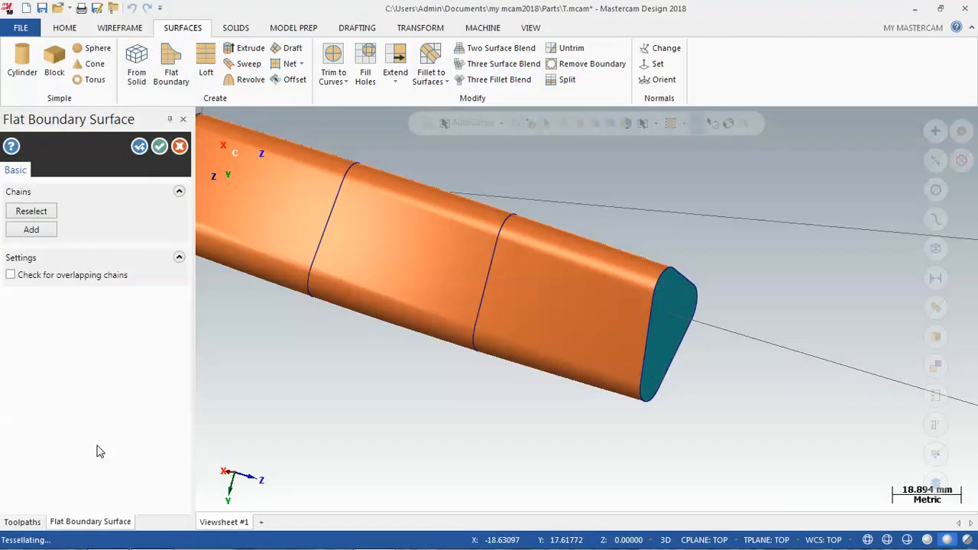
pyautogui.moveTo(431, 330); pyautogui.dragTo(293, 290, button='middle')
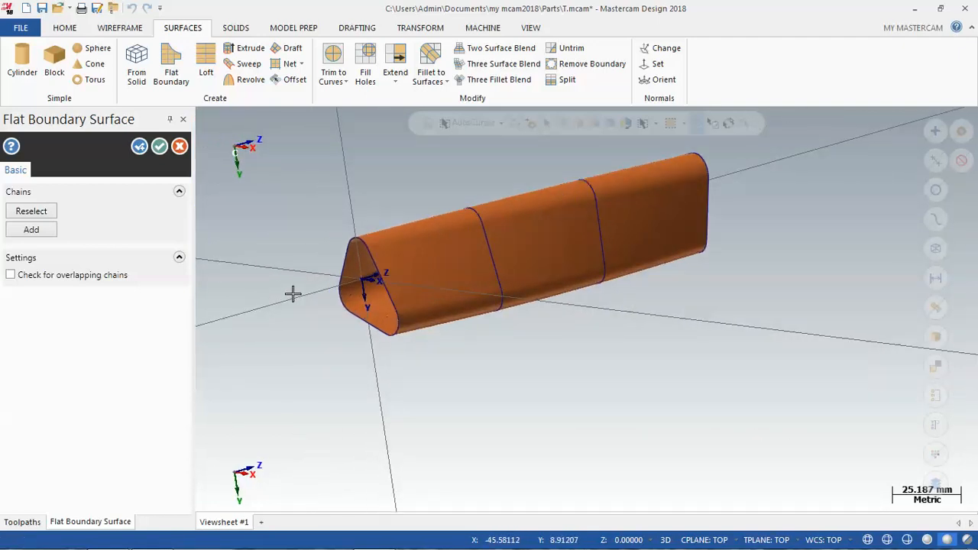
pyautogui.click(159, 146)
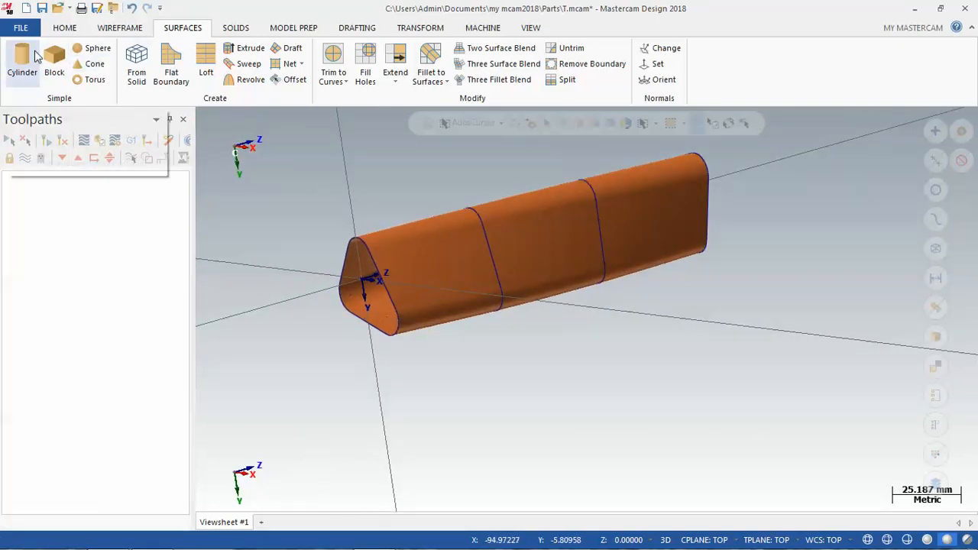
# Draw a circle of radius 35 mm centred on the origin at the open end of the lofted surface.
pyautogui.click(118, 28)
pyautogui.click(242, 65)
pyautogui.click(374, 287)
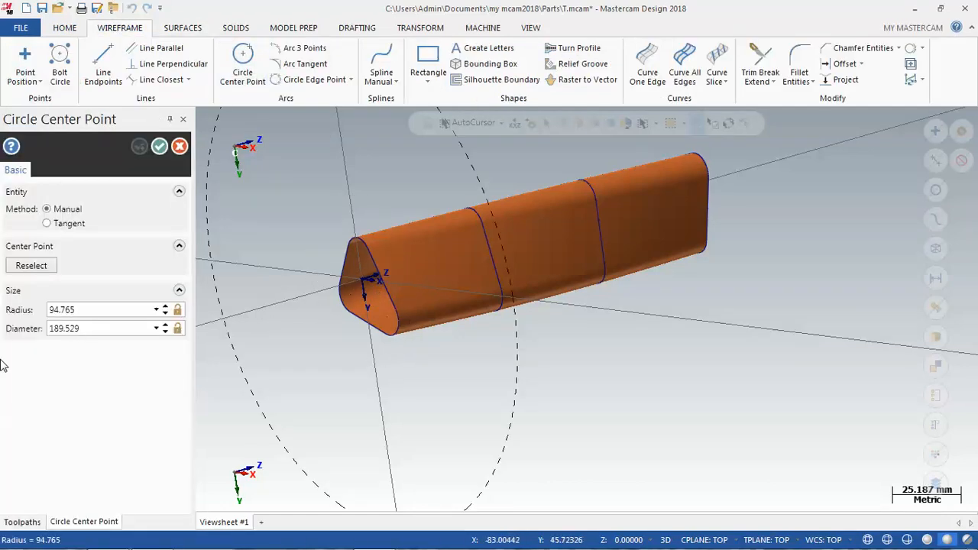
pyautogui.click(72, 309)
pyautogui.write('35')
pyautogui.press('Return')
pyautogui.moveTo(488, 367)
pyautogui.mouseDown(button='middle')
pyautogui.moveTo(544, 359)
pyautogui.moveTo(324, 347)
pyautogui.moveTo(419, 334)
pyautogui.moveTo(478, 351)
pyautogui.mouseUp(button='middle')
pyautogui.click(159, 145)
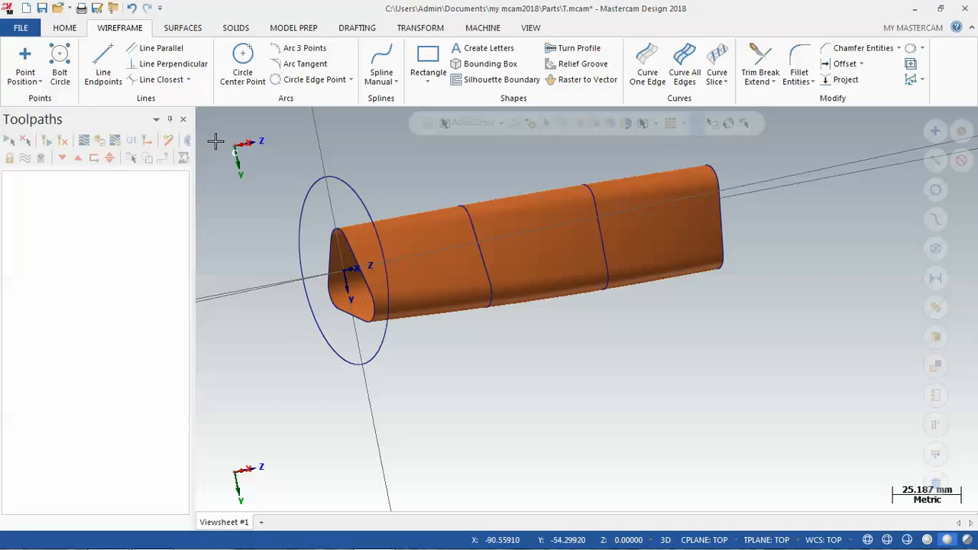
# Extrude the circle 40 mm away from the lofted surface as a new solid body.
pyautogui.click(237, 28)
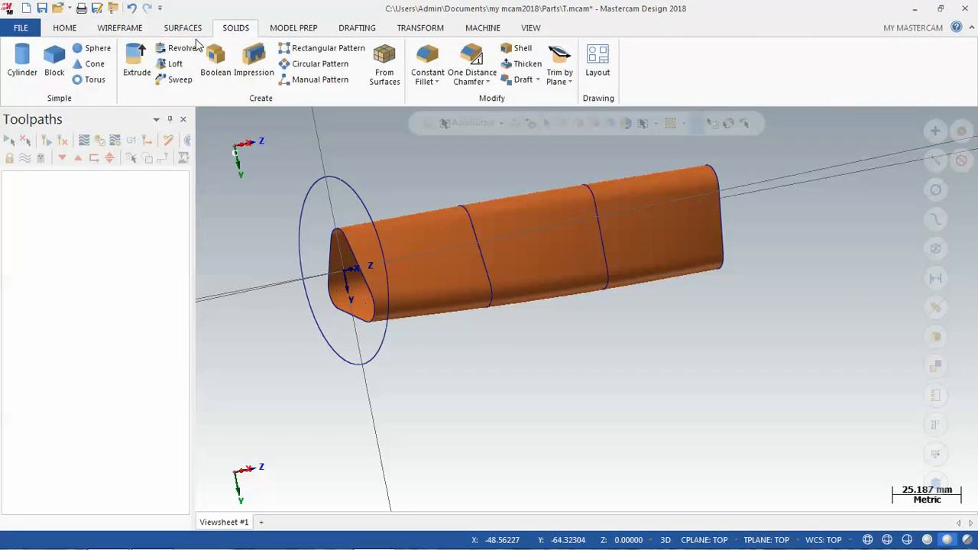
pyautogui.click(137, 59)
pyautogui.click(349, 198)
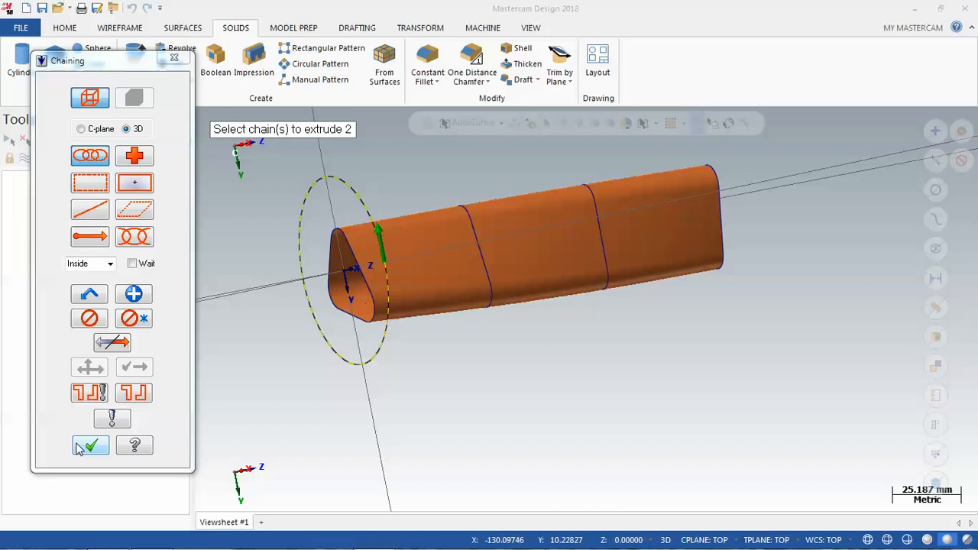
pyautogui.click(91, 445)
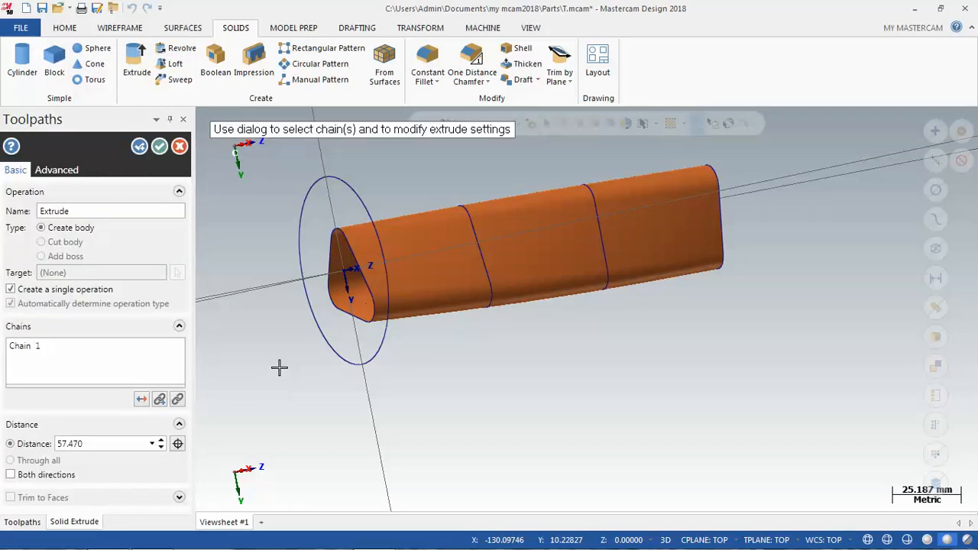
pyautogui.doubleClick(97, 444)
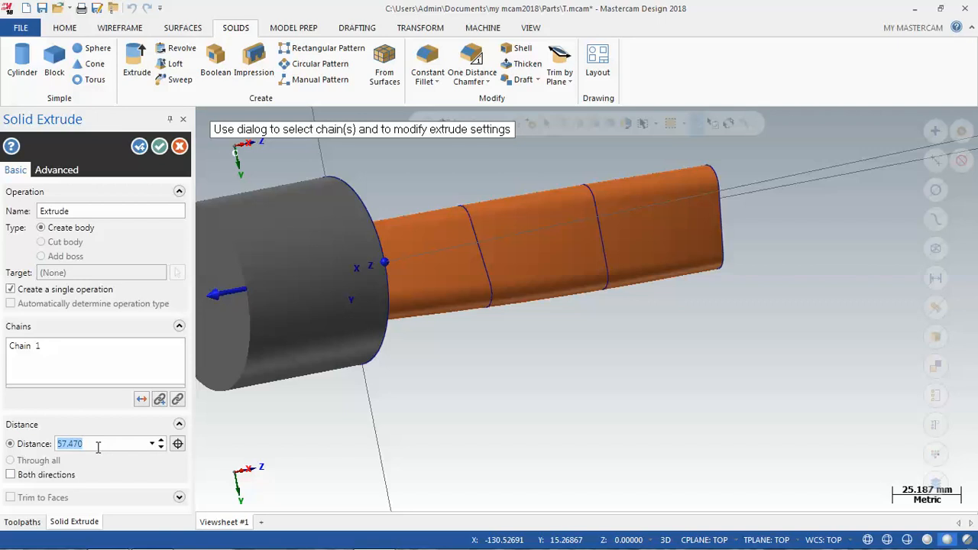
pyautogui.write('40')
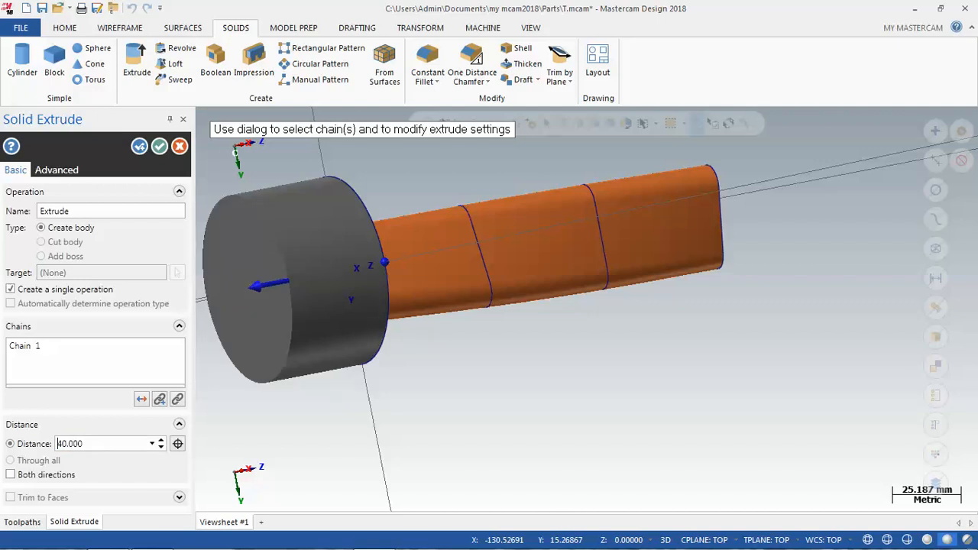
pyautogui.click(159, 146)
# Assign the default metric mill machine to the part.
pyautogui.moveTo(633, 311); pyautogui.dragTo(449, 360, button='middle')
pyautogui.scroll(5, 450, 168)
pyautogui.scroll(-1, 620, 261)
pyautogui.scroll(-1, 620, 260)
pyautogui.scroll(1, 595, 186)
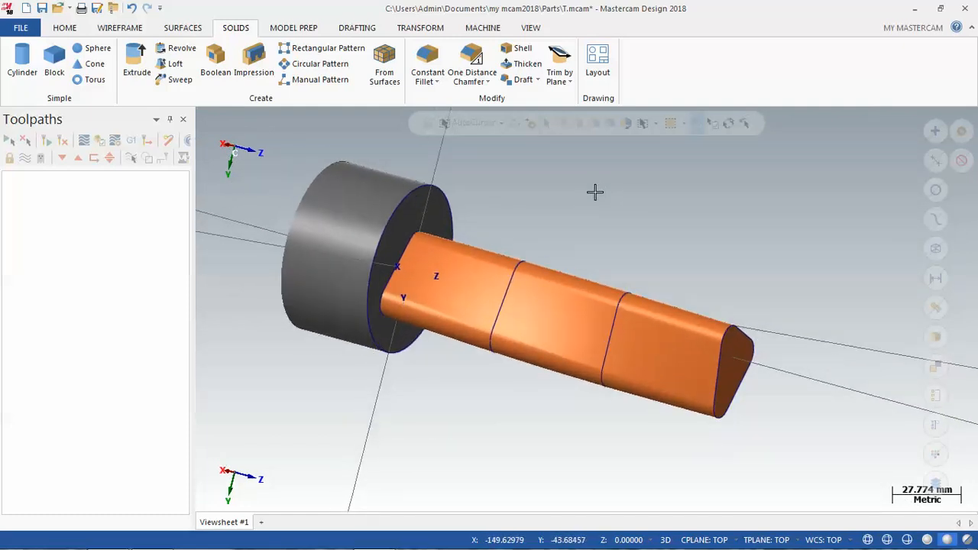
pyautogui.click(481, 28)
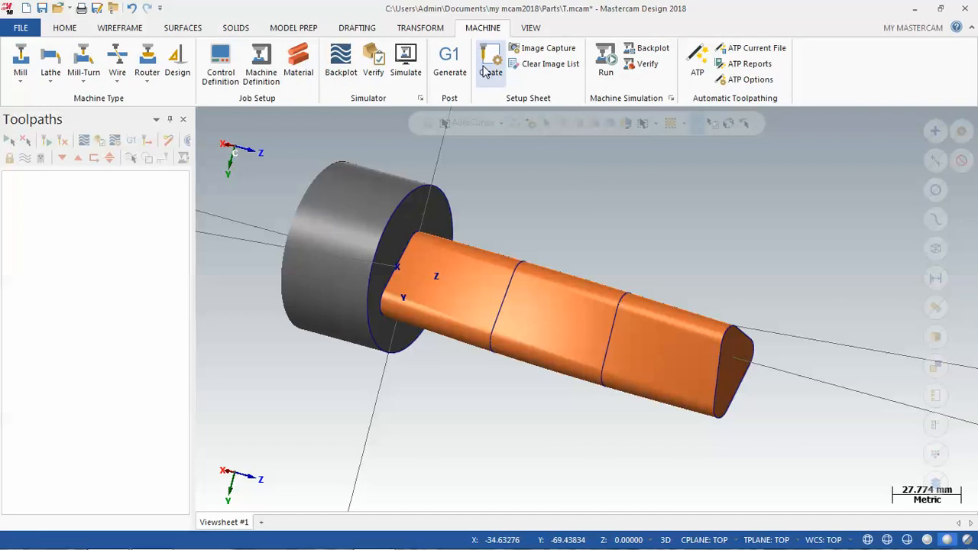
pyautogui.click(31, 98)
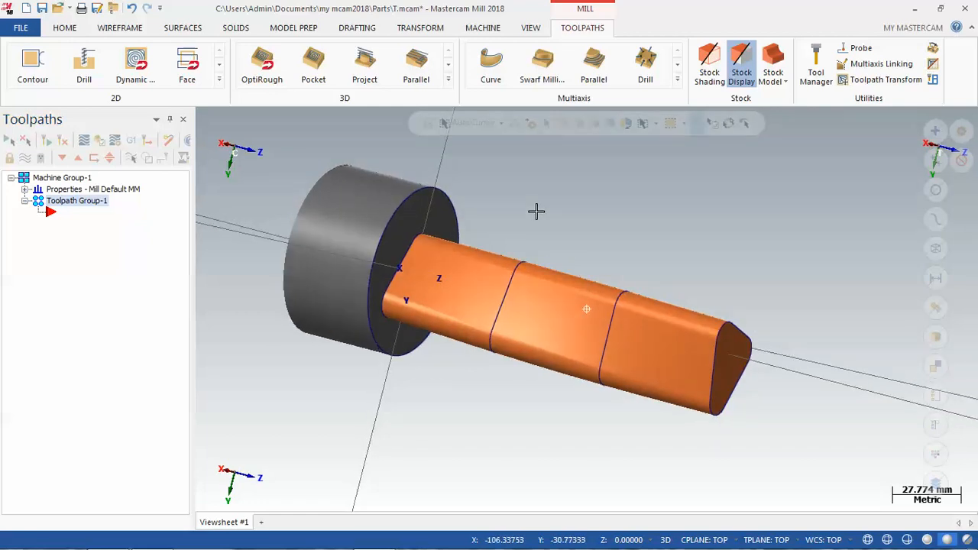
# Start a Multisurface multiaxis toolpath and check its toolpath type.
pyautogui.scroll(1, 631, 174)
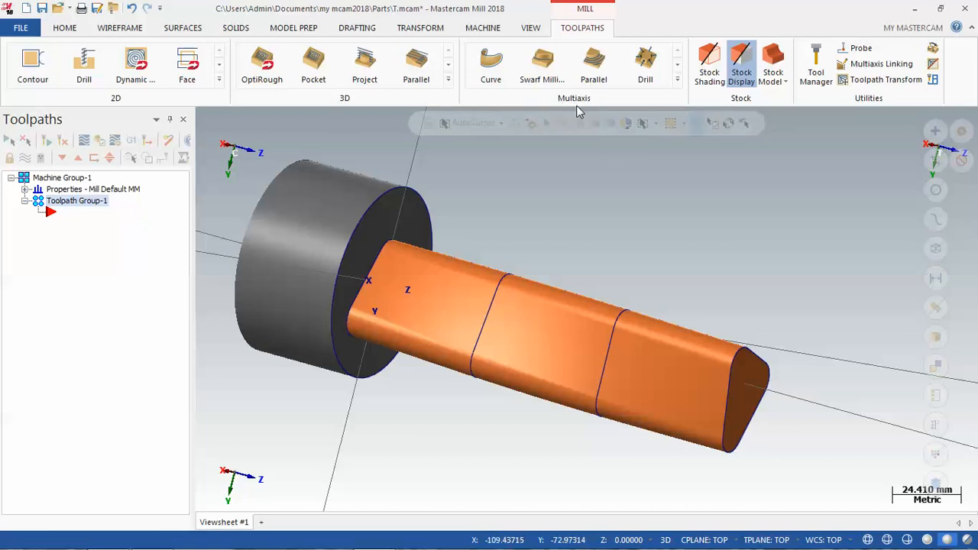
pyautogui.click(677, 80)
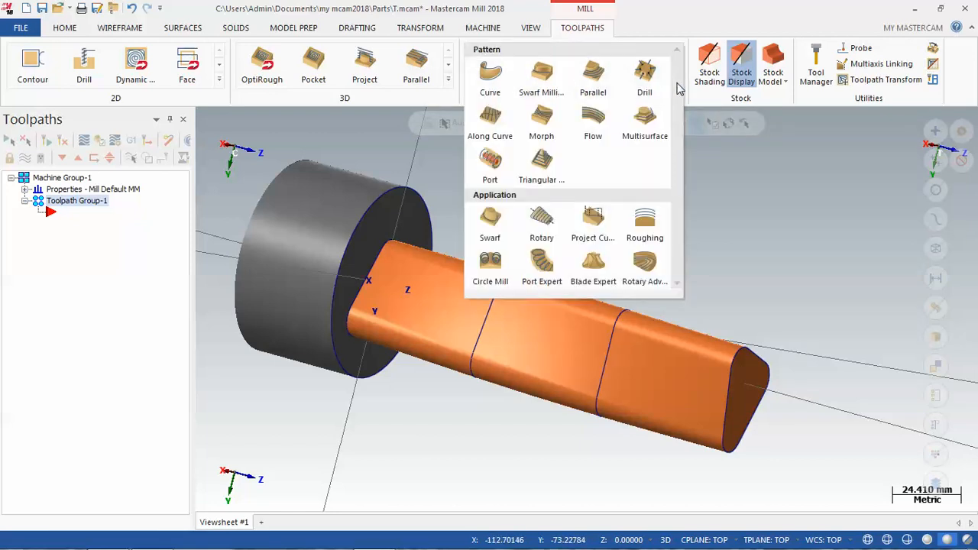
pyautogui.click(644, 122)
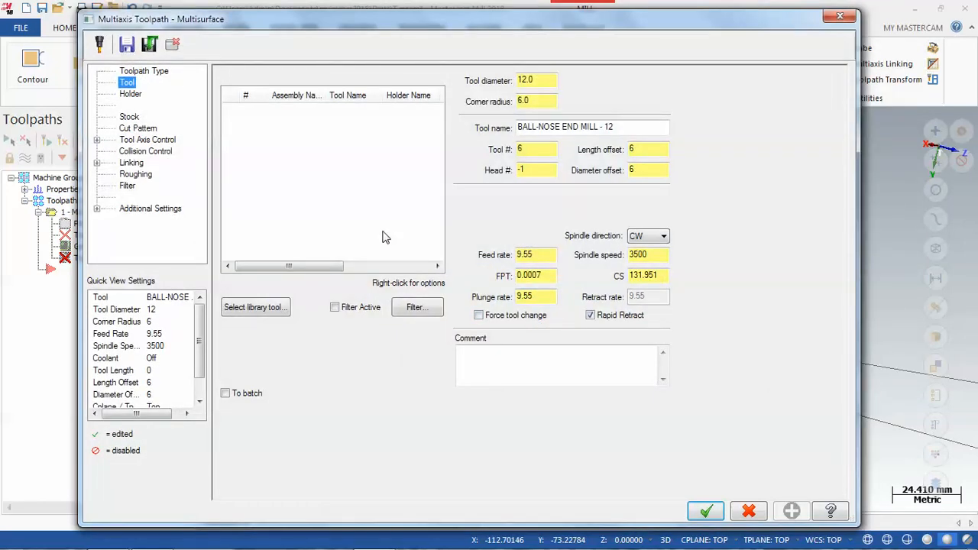
pyautogui.click(134, 71)
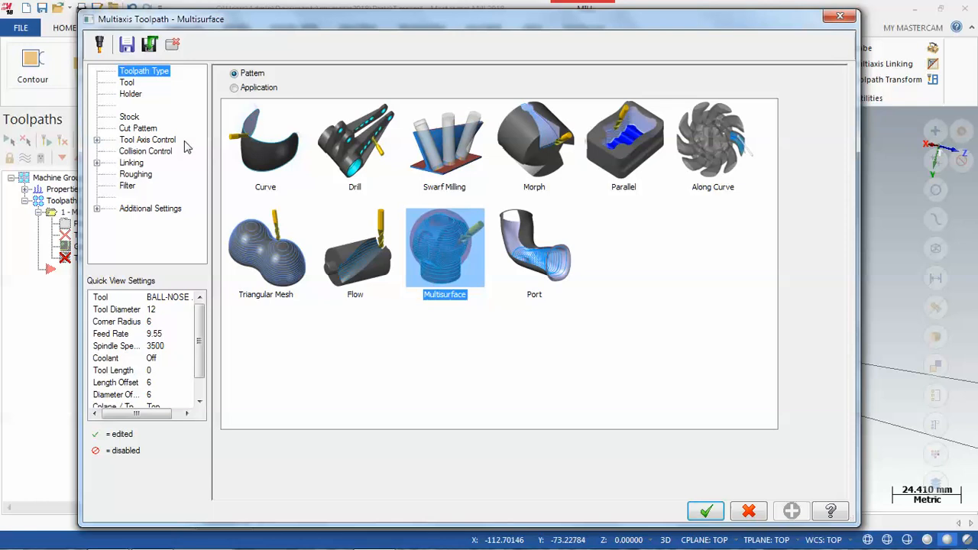
# Choose the 16 mm ball-nose end mill with 8 mm corner radius from the tool library for the toolpath.
pyautogui.click(127, 84)
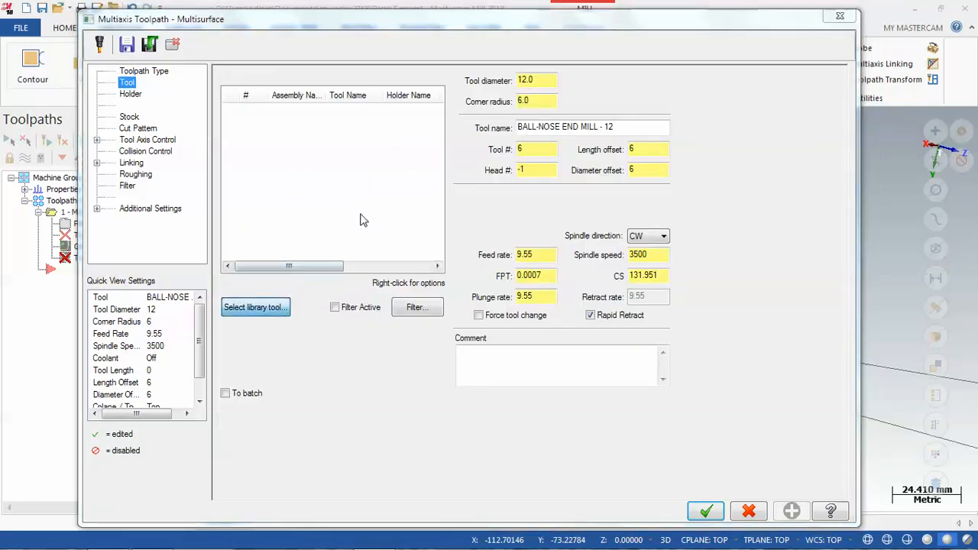
pyautogui.click(405, 251)
pyautogui.click(414, 241)
pyautogui.click(407, 251)
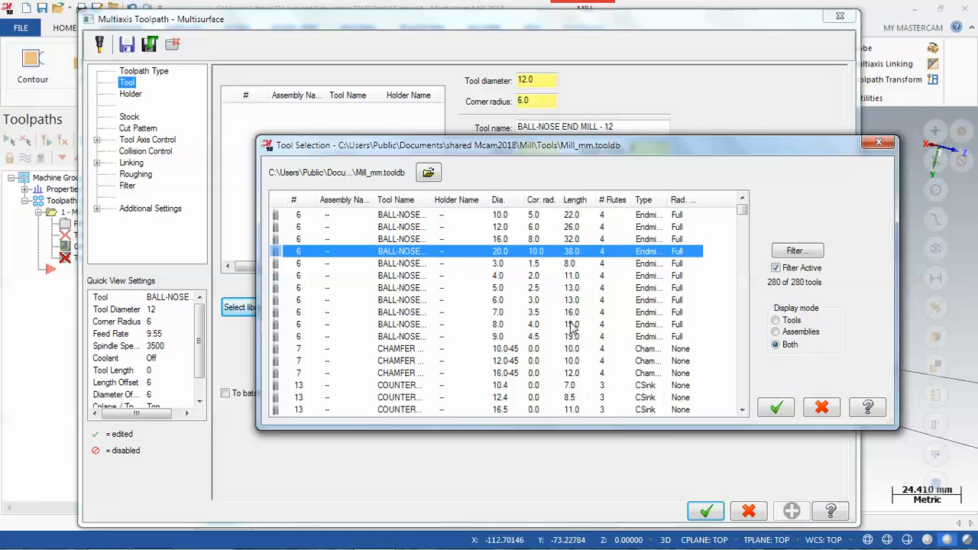
pyautogui.click(413, 239)
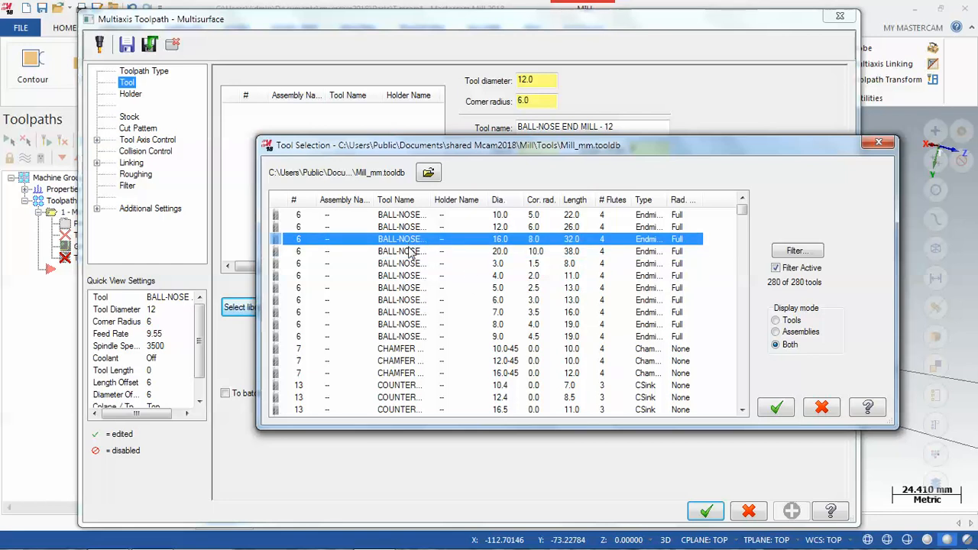
pyautogui.click(415, 252)
pyautogui.click(413, 239)
pyautogui.click(783, 407)
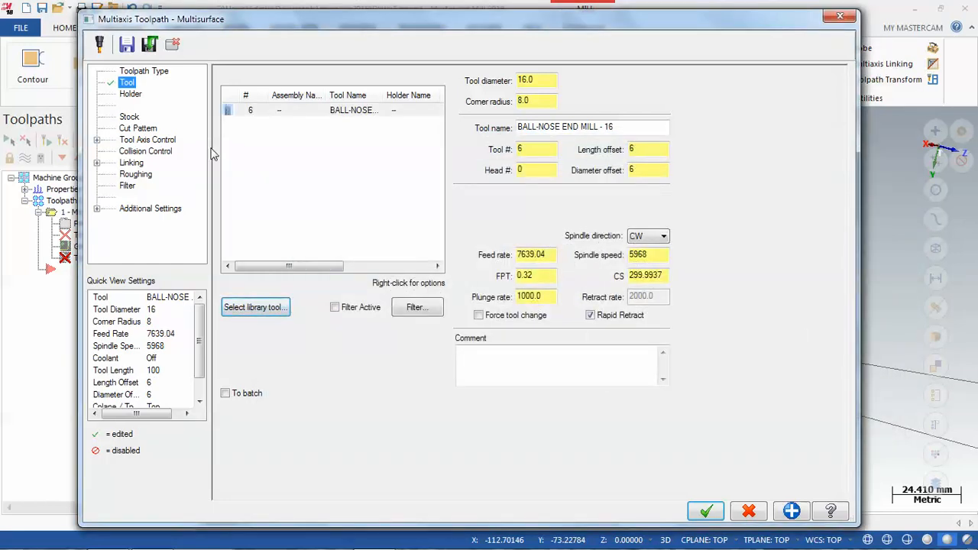
# Select the lofted twisted surface as the drive surface for the toolpath's cut pattern.
pyautogui.click(144, 129)
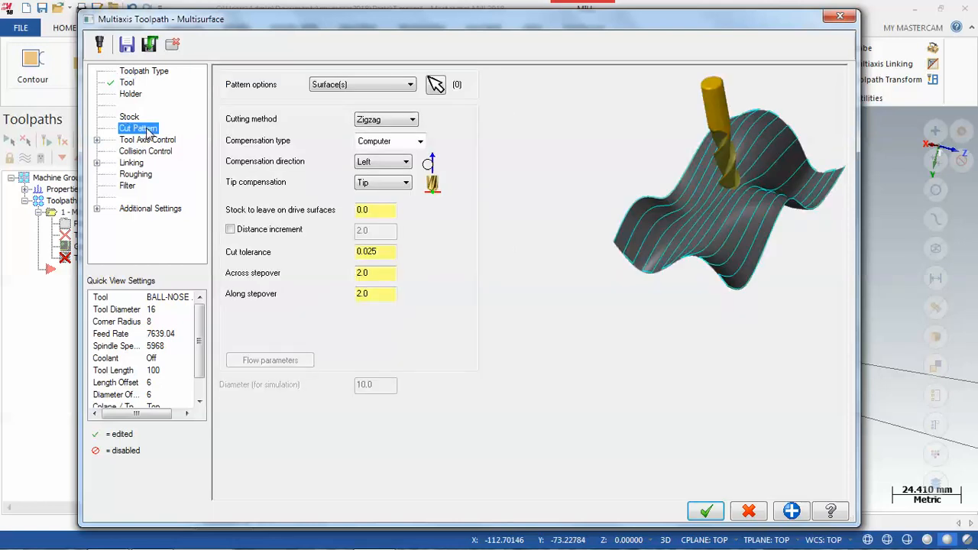
pyautogui.click(435, 84)
pyautogui.click(524, 278)
pyautogui.click(539, 153)
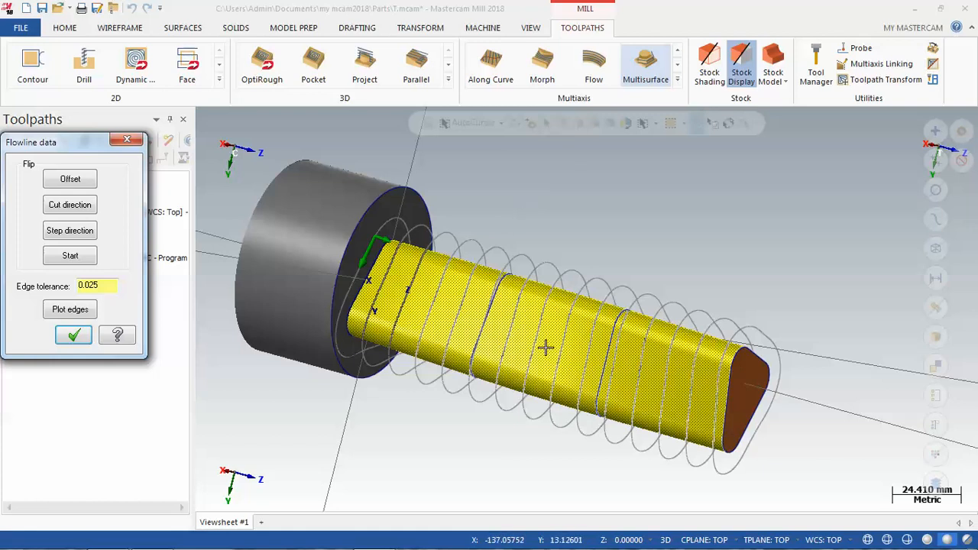
pyautogui.moveTo(594, 312); pyautogui.dragTo(542, 271, button='middle')
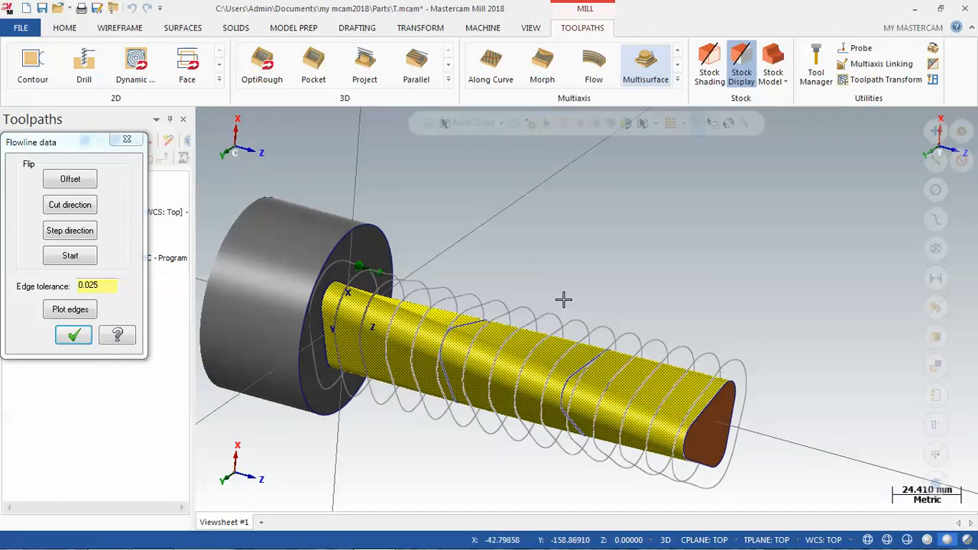
pyautogui.moveTo(572, 336)
pyautogui.mouseDown(button='middle')
pyautogui.moveTo(585, 327)
pyautogui.moveTo(589, 242)
pyautogui.moveTo(583, 318)
pyautogui.moveTo(569, 367)
pyautogui.moveTo(558, 366)
pyautogui.mouseUp(button='middle')
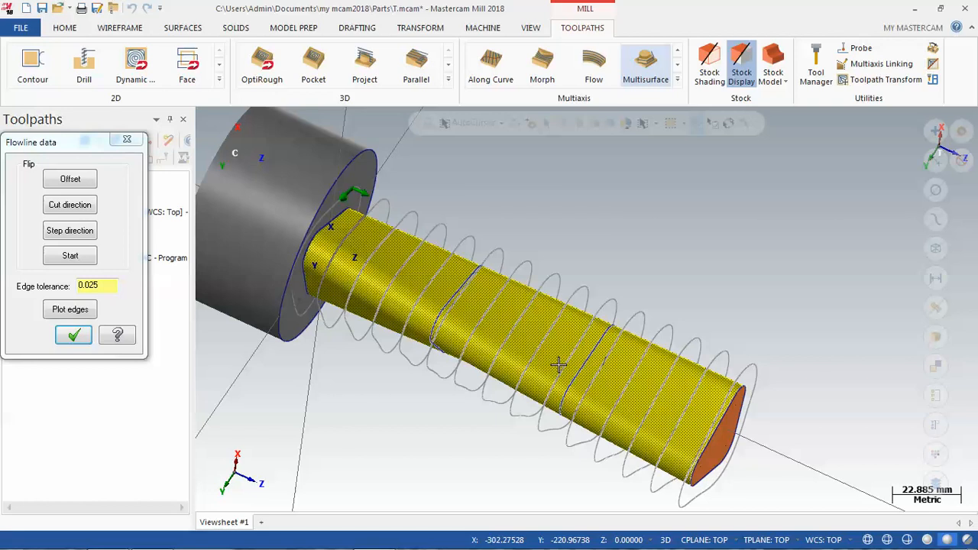
pyautogui.moveTo(500, 240)
pyautogui.mouseDown(button='middle')
pyautogui.moveTo(479, 232)
pyautogui.moveTo(481, 241)
pyautogui.mouseUp(button='middle')
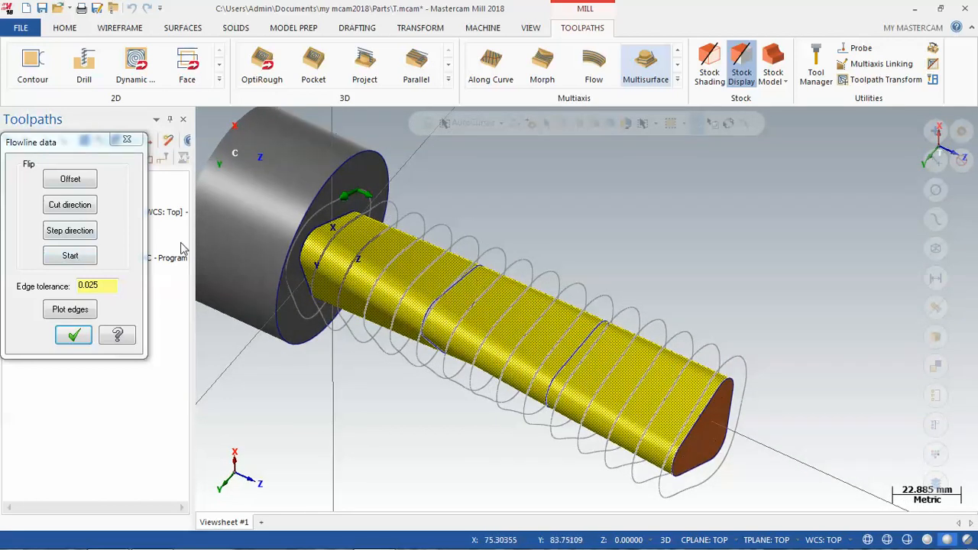
# Preview the flipped flowline offset and cut direction, restoring the original side and the cuts running around the loft.
pyautogui.click(65, 182)
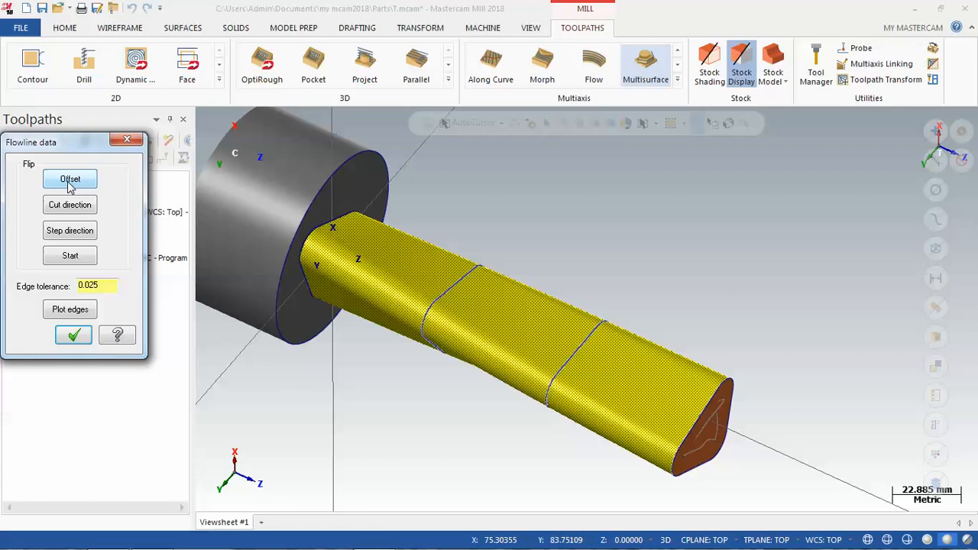
pyautogui.click(71, 186)
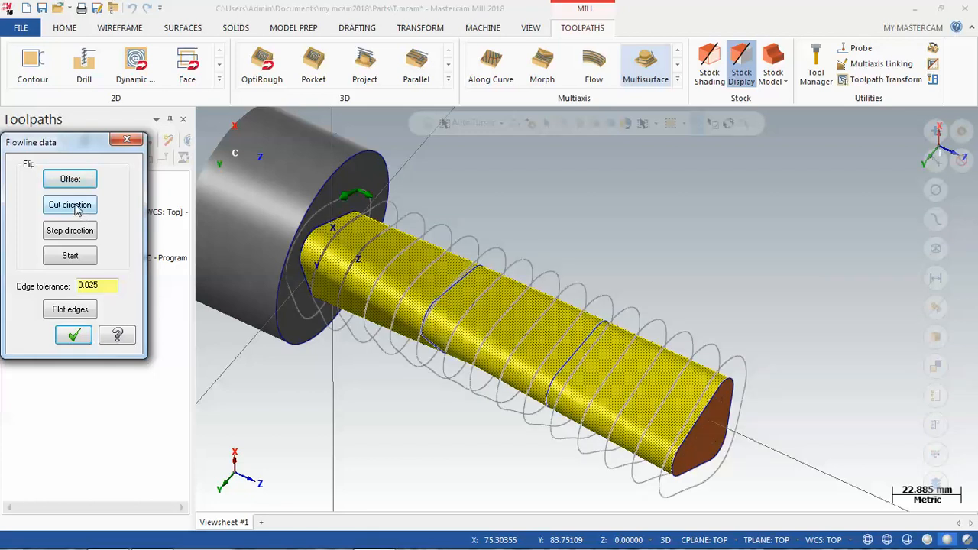
pyautogui.click(71, 205)
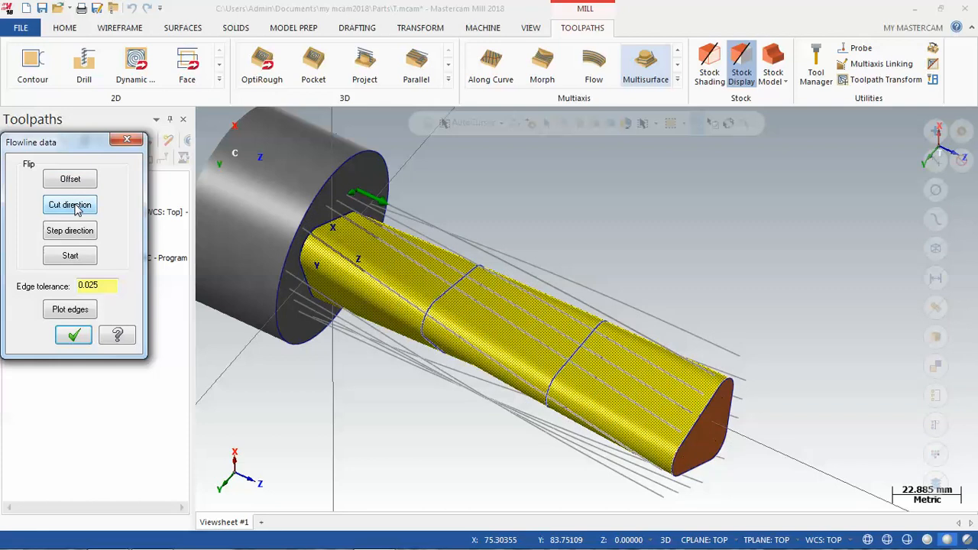
pyautogui.click(74, 208)
pyautogui.click(74, 207)
pyautogui.click(74, 208)
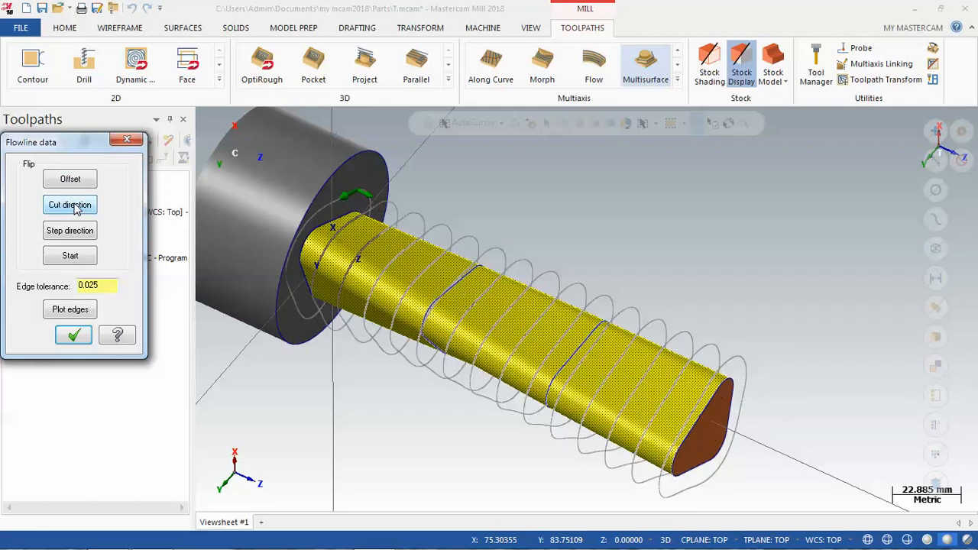
# Flip the flowline step direction so cutting starts at the loft's free end, and accept the flowline settings.
pyautogui.click(77, 232)
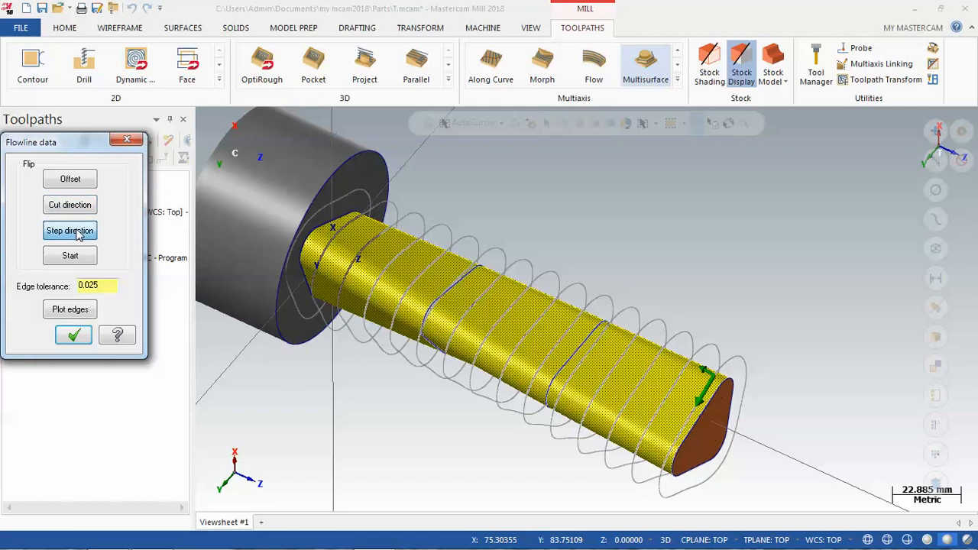
pyautogui.click(77, 232)
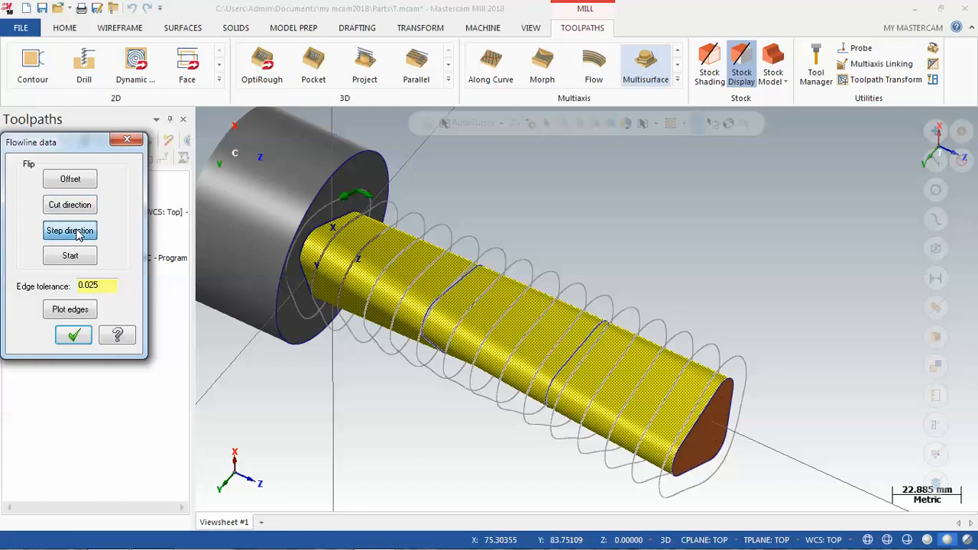
pyautogui.click(77, 232)
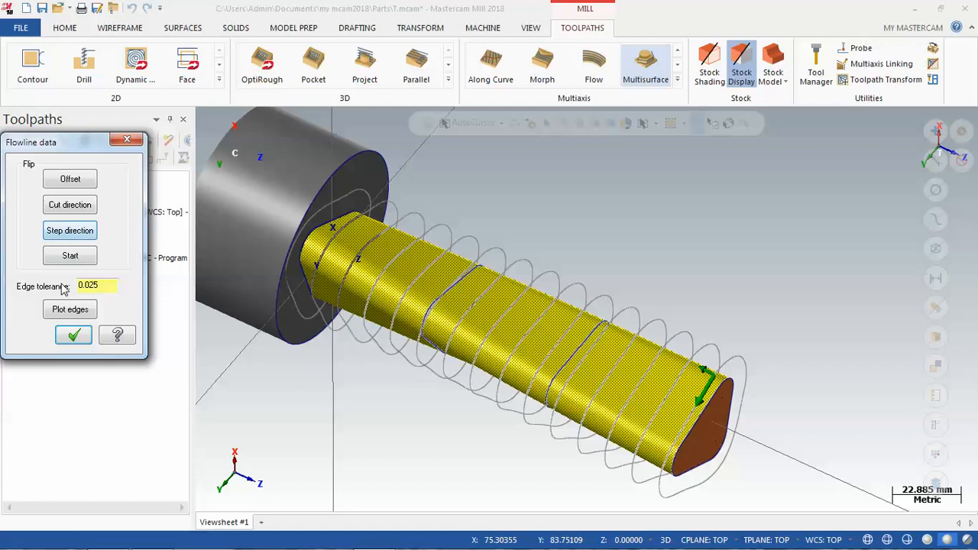
pyautogui.click(67, 261)
pyautogui.click(66, 262)
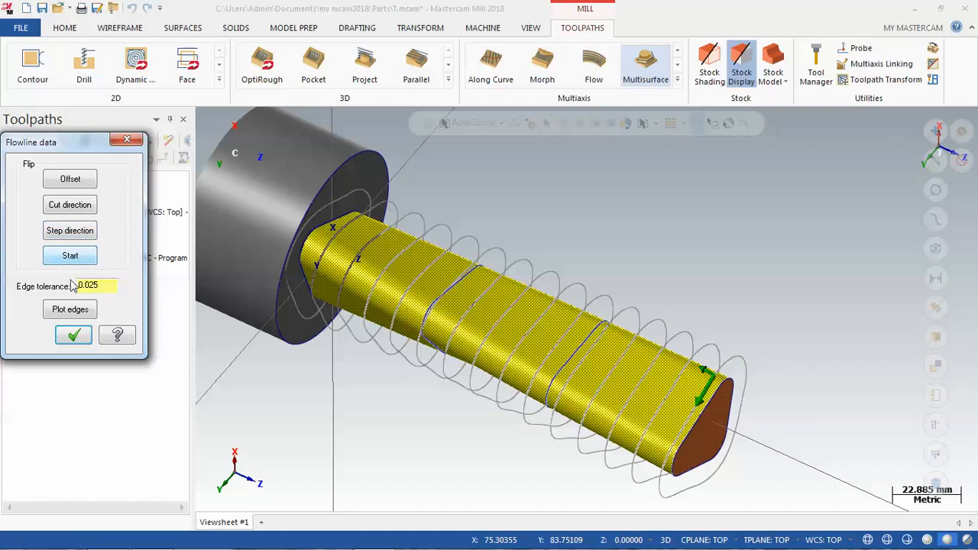
pyautogui.click(74, 335)
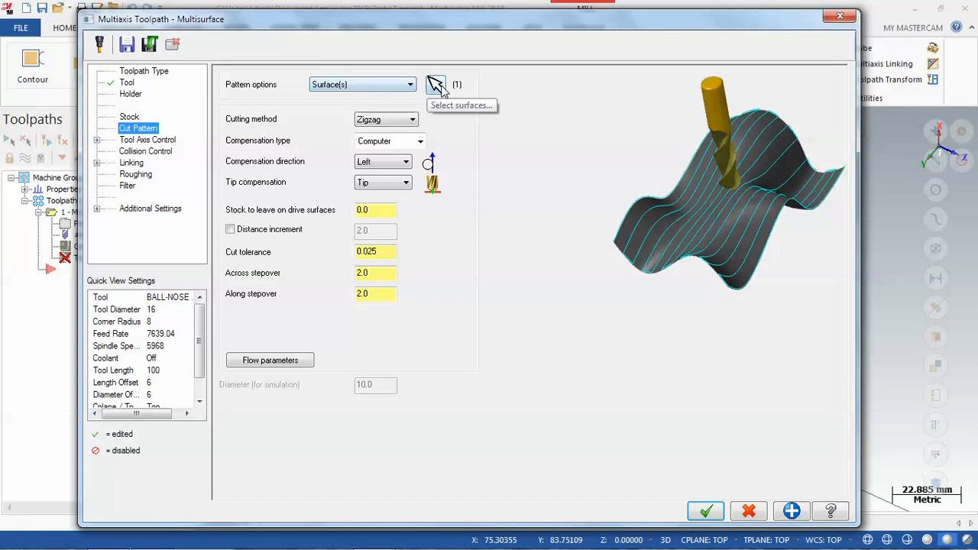
pyautogui.click(385, 122)
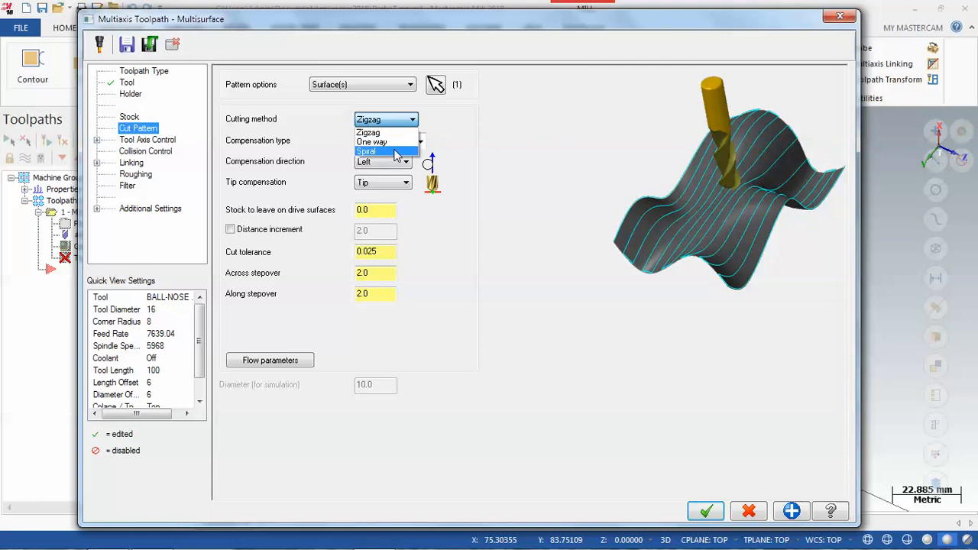
pyautogui.click(511, 135)
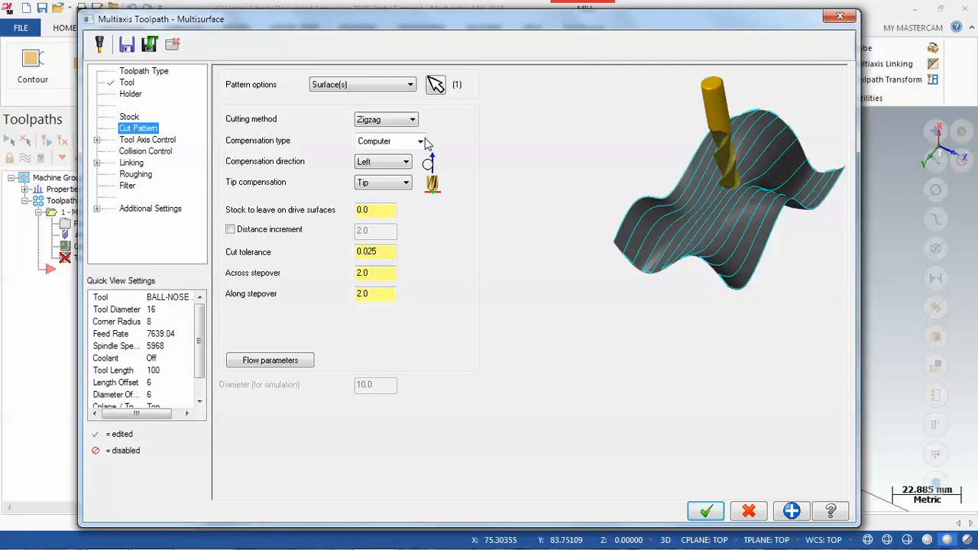
pyautogui.click(130, 176)
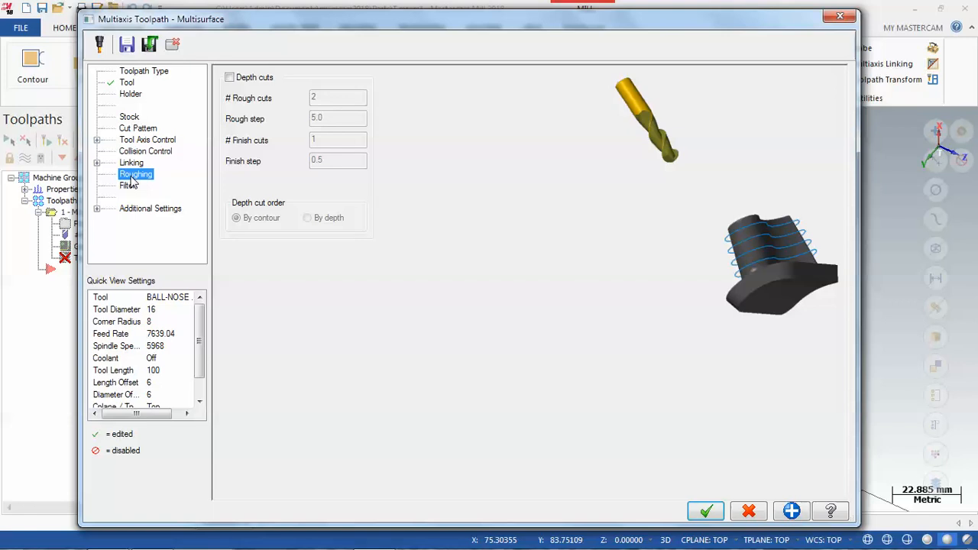
pyautogui.click(152, 129)
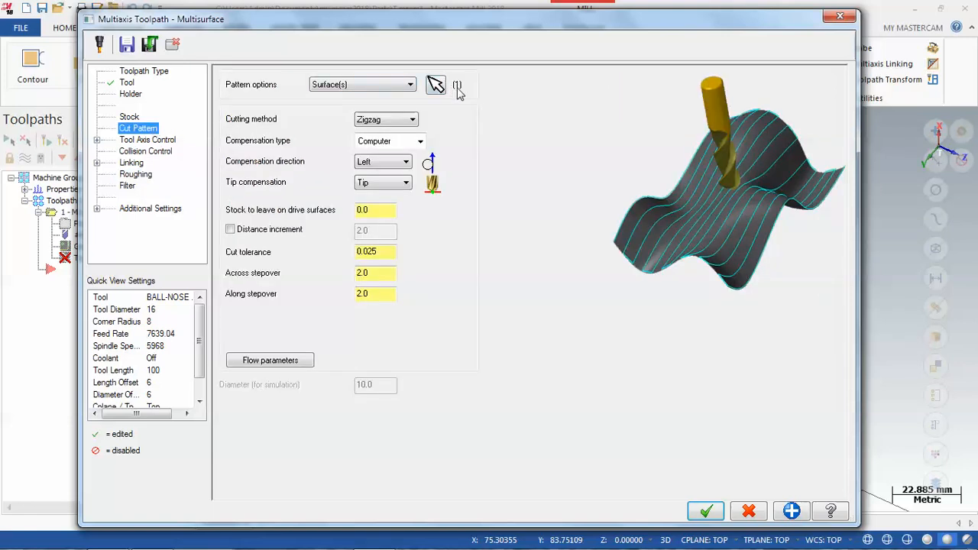
# Set the toolpath's tool axis control to Pattern surface.
pyautogui.click(145, 140)
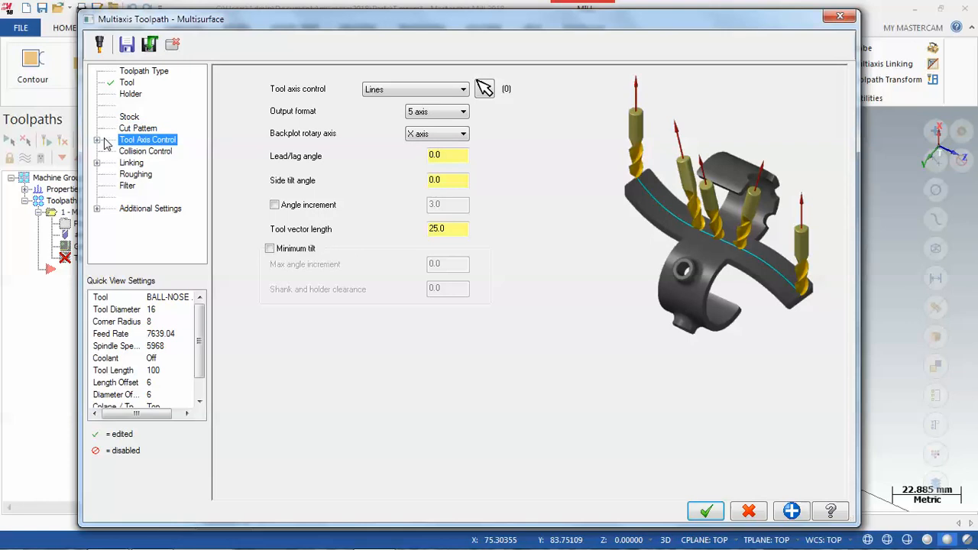
pyautogui.click(97, 141)
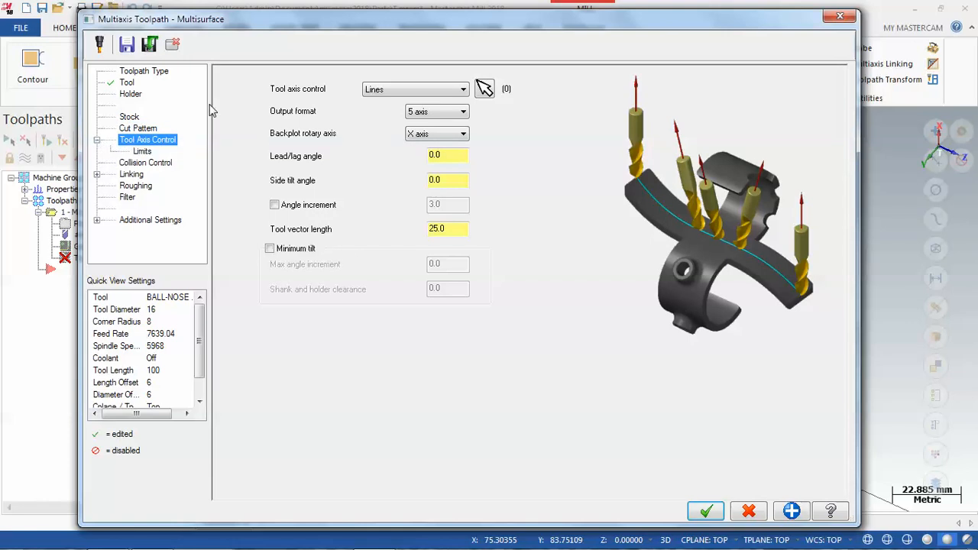
pyautogui.click(385, 90)
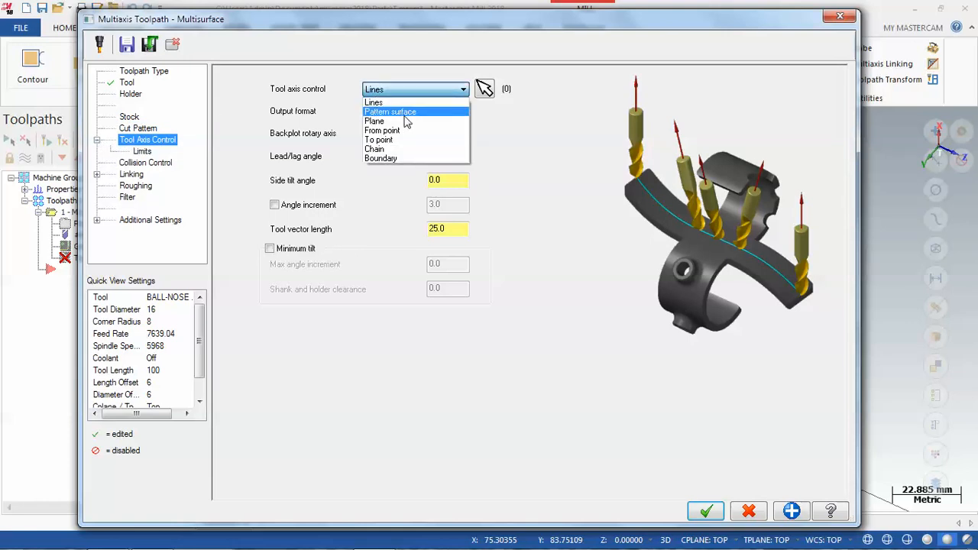
pyautogui.click(401, 113)
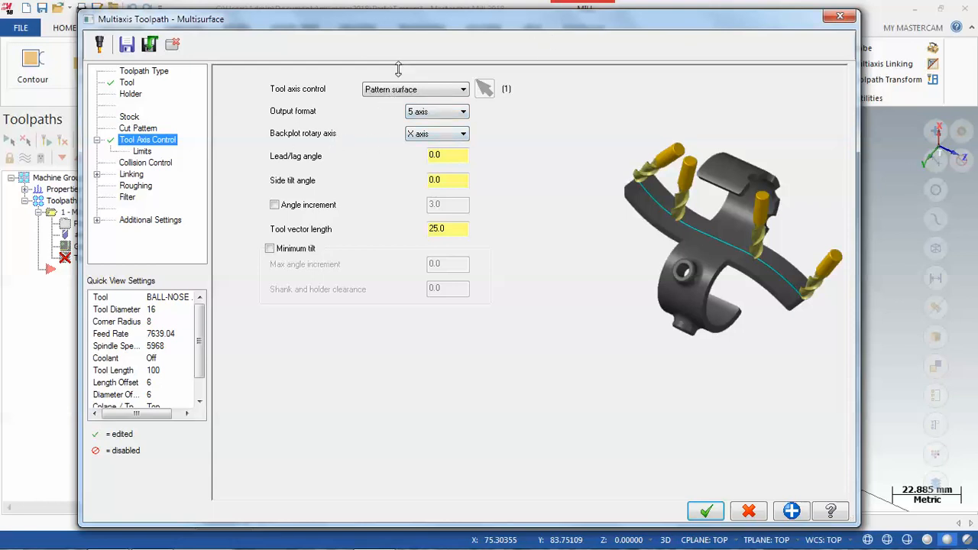
pyautogui.moveTo(491, 35); pyautogui.dragTo(486, 10)
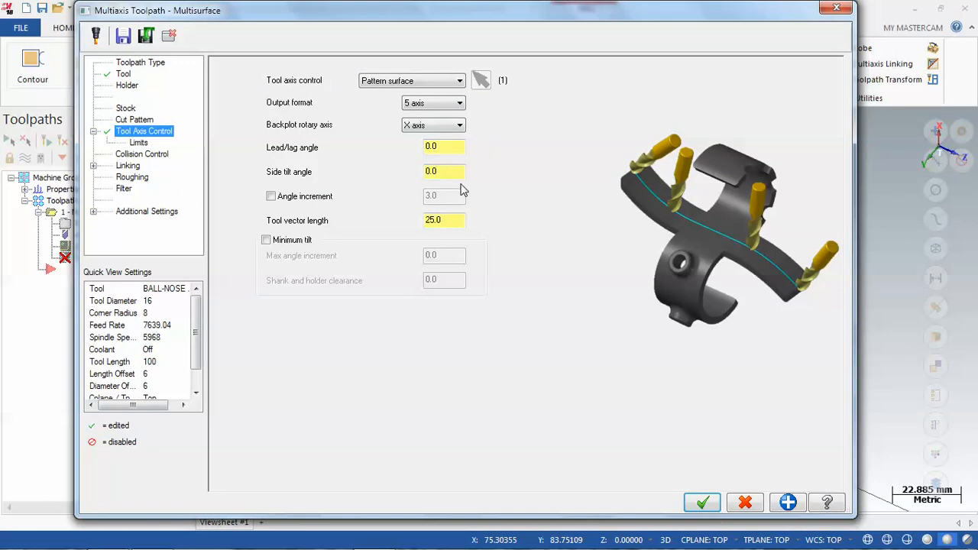
# Enable depth cuts for roughing with 5 rough cuts, ordered by depth.
pyautogui.click(128, 165)
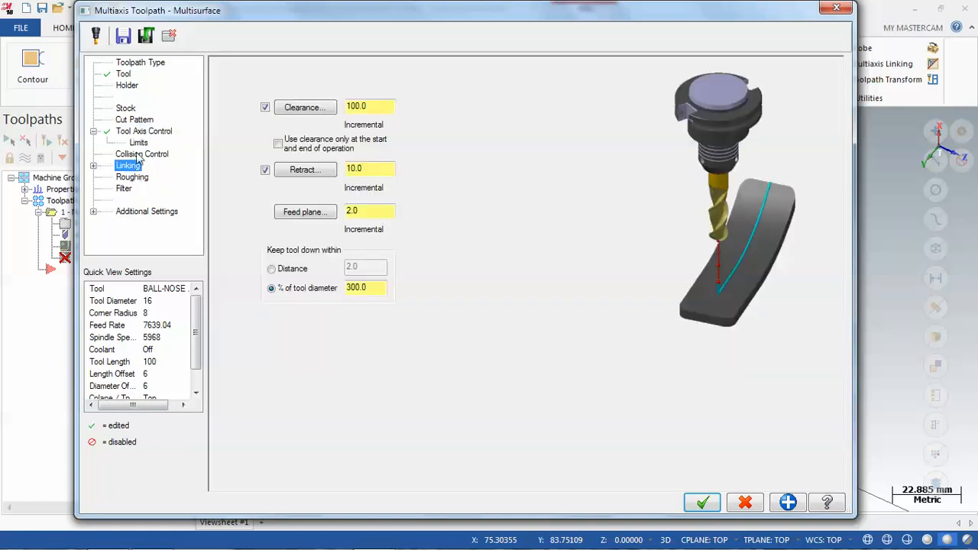
pyautogui.click(133, 177)
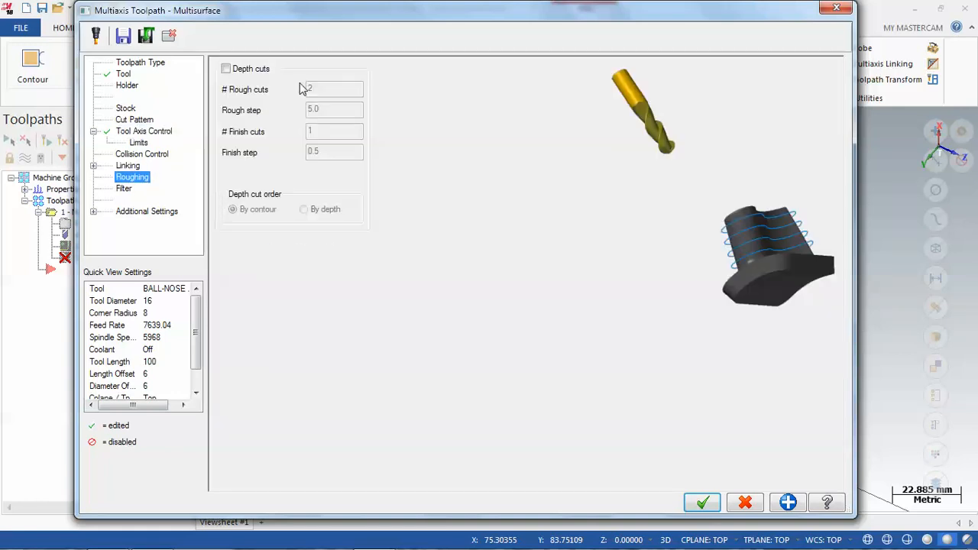
pyautogui.click(227, 69)
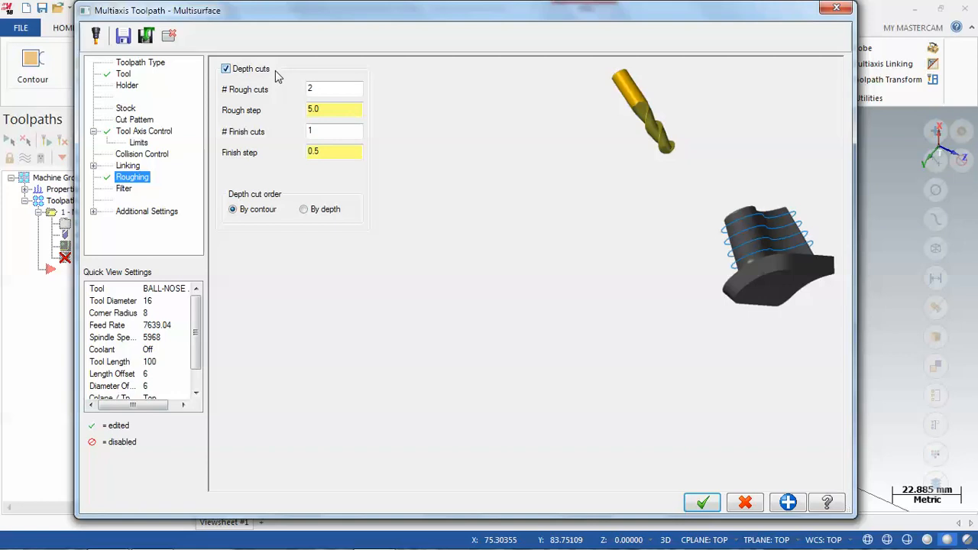
pyautogui.doubleClick(320, 87)
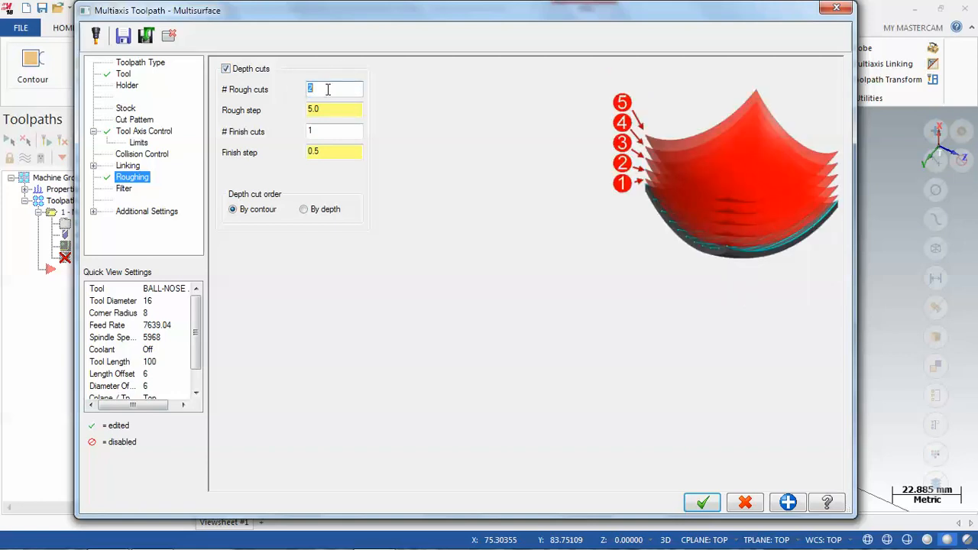
pyautogui.click(304, 210)
pyautogui.click(334, 112)
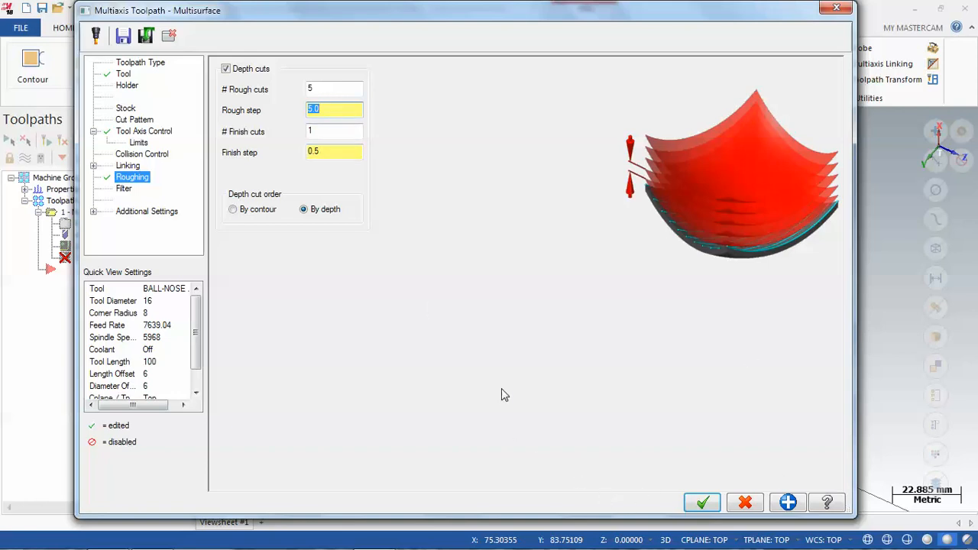
# Set the number of finish cuts to 2 and generate the Multisurface toolpath.
pyautogui.click(321, 132)
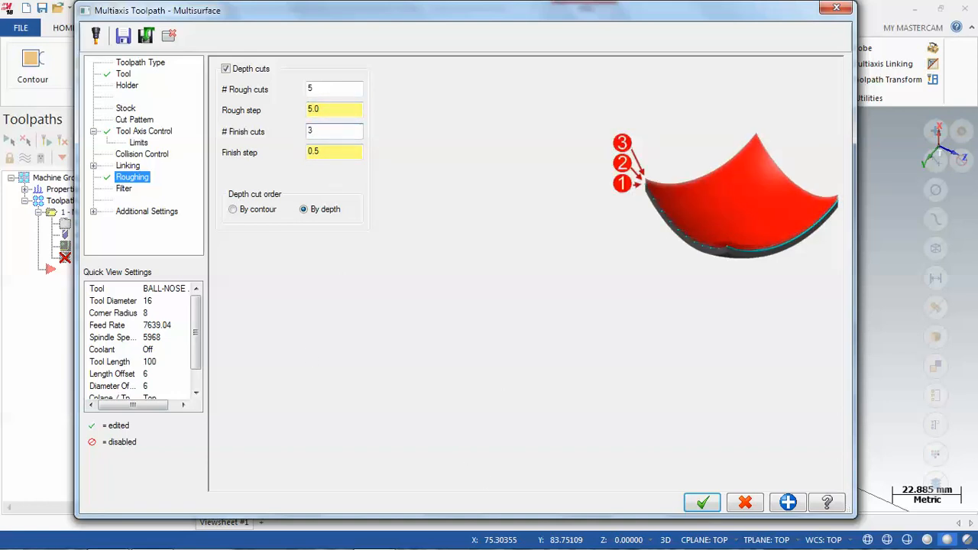
pyautogui.click(341, 153)
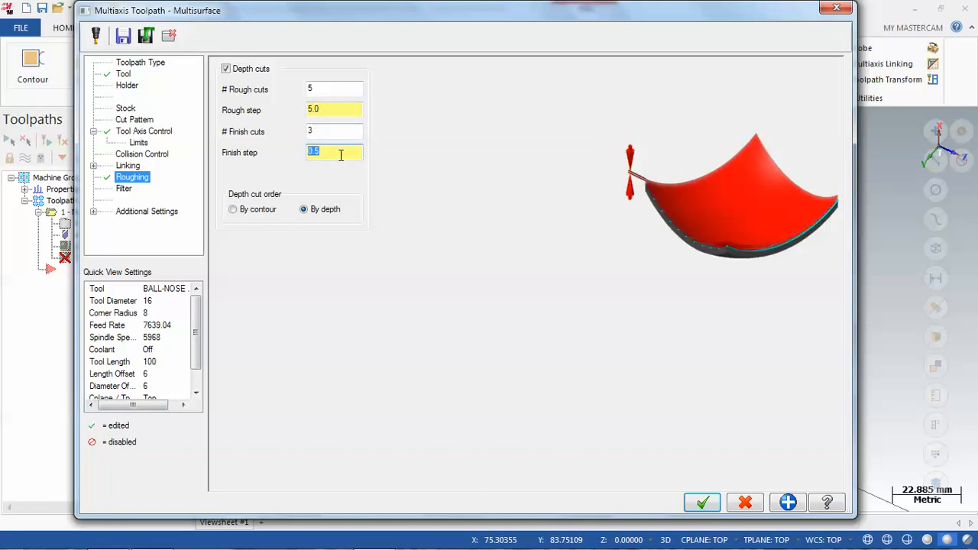
pyautogui.click(332, 130)
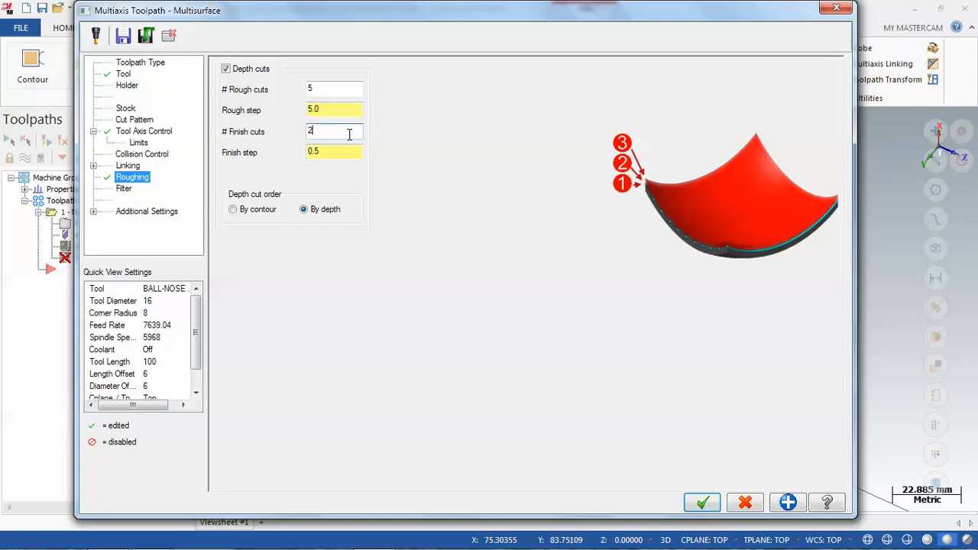
pyautogui.click(702, 502)
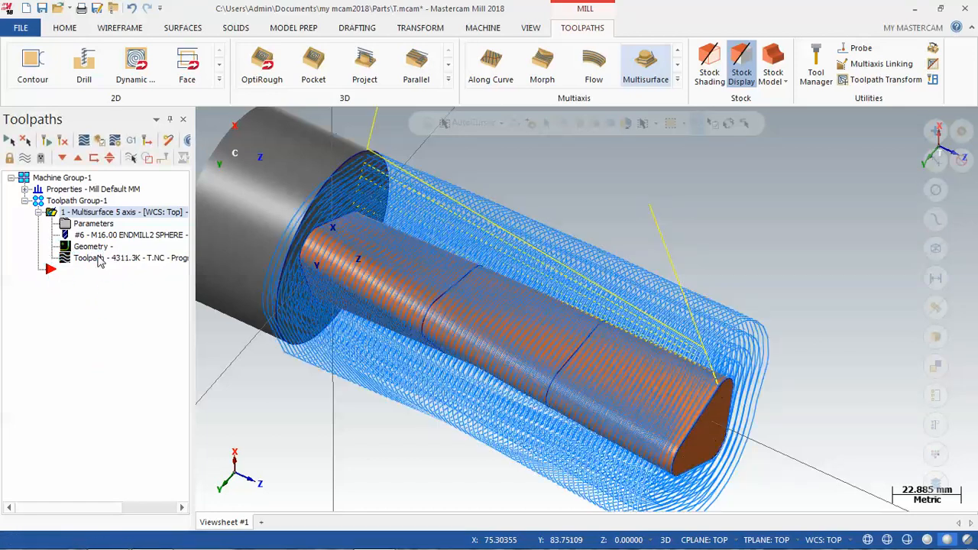
# Open the machine group's stock setup and define a bounding box around all entities of the part.
pyautogui.moveTo(625, 327)
pyautogui.mouseDown(button='middle')
pyautogui.moveTo(559, 294)
pyautogui.moveTo(627, 306)
pyautogui.moveTo(769, 363)
pyautogui.moveTo(681, 392)
pyautogui.moveTo(665, 386)
pyautogui.mouseUp(button='middle')
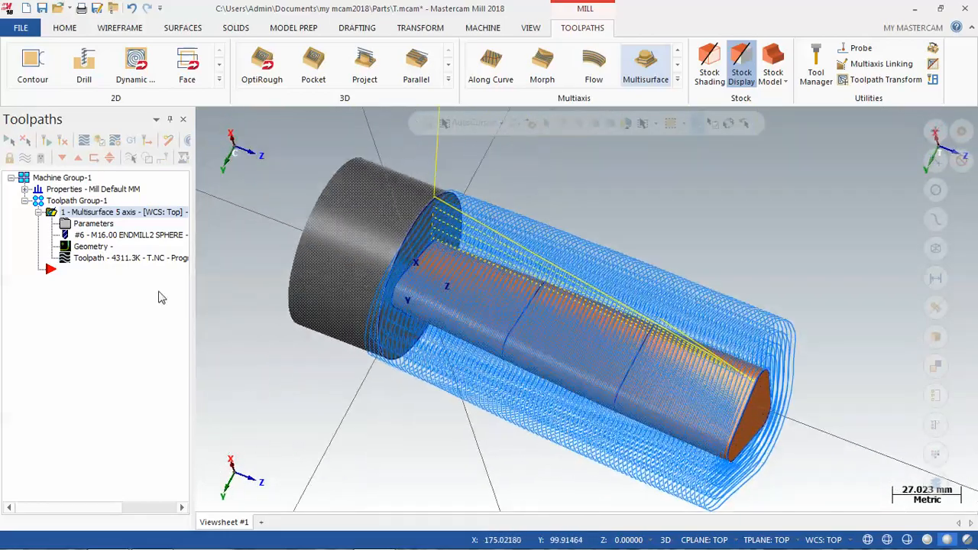
pyautogui.click(27, 190)
pyautogui.click(79, 223)
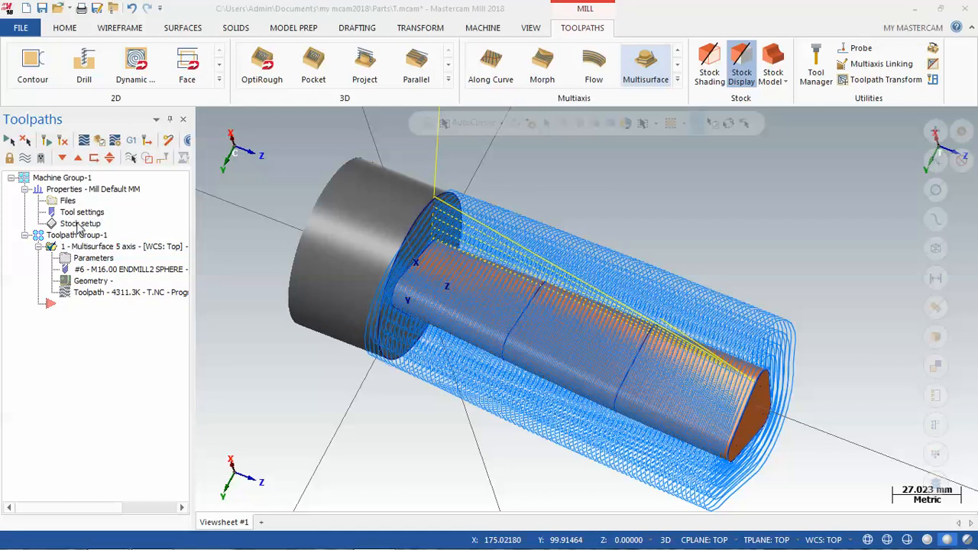
pyautogui.click(304, 426)
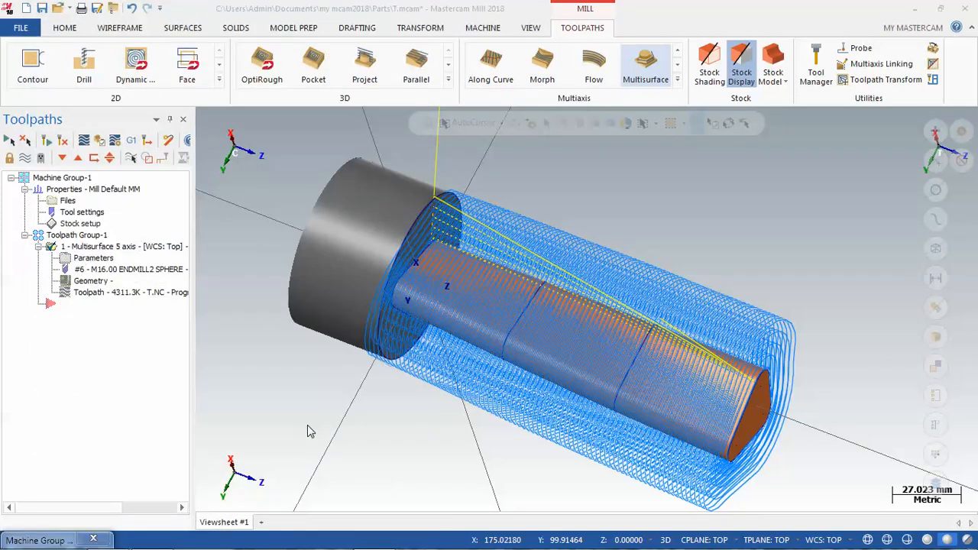
pyautogui.hotkey('ctrl', 'a')
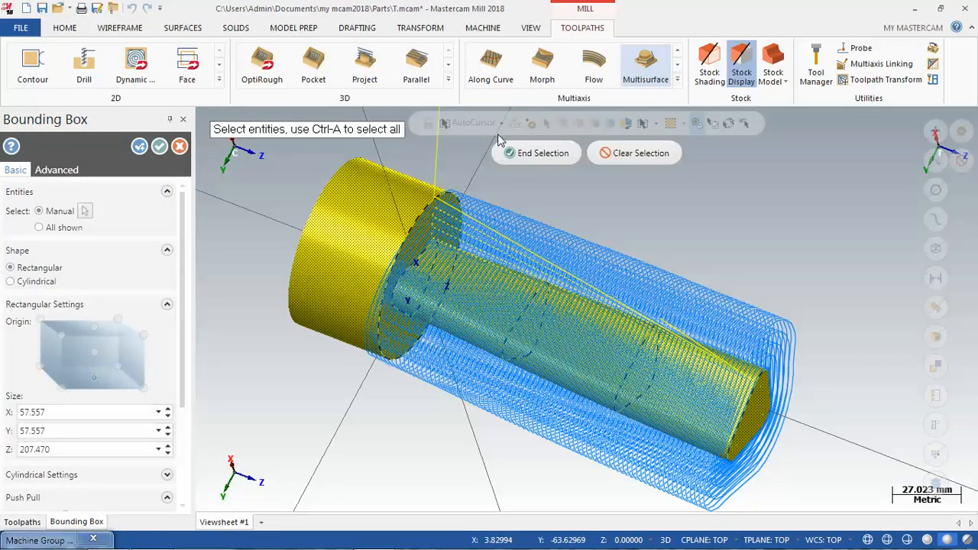
pyautogui.click(520, 153)
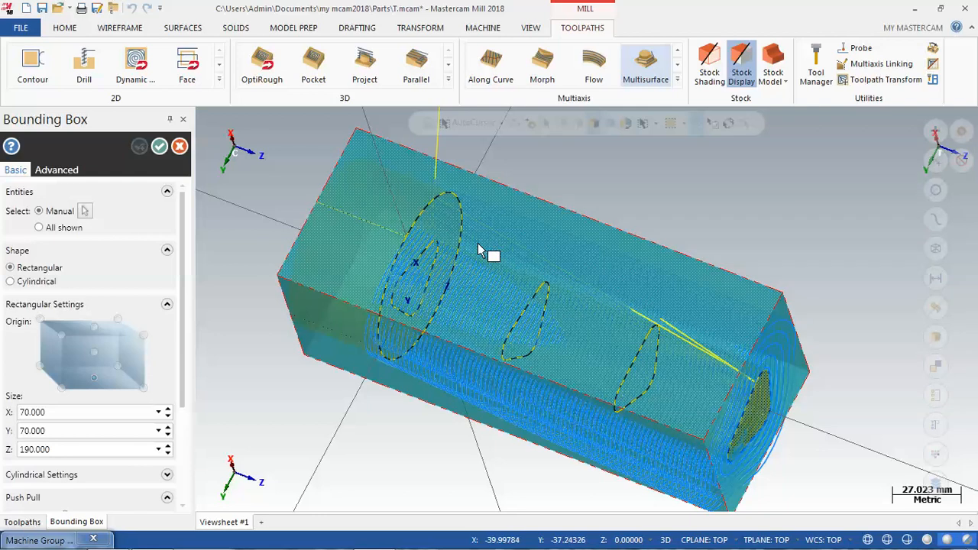
# Make the stock bounding box cylindrical along the Z axis and accept the stock setup.
pyautogui.click(33, 282)
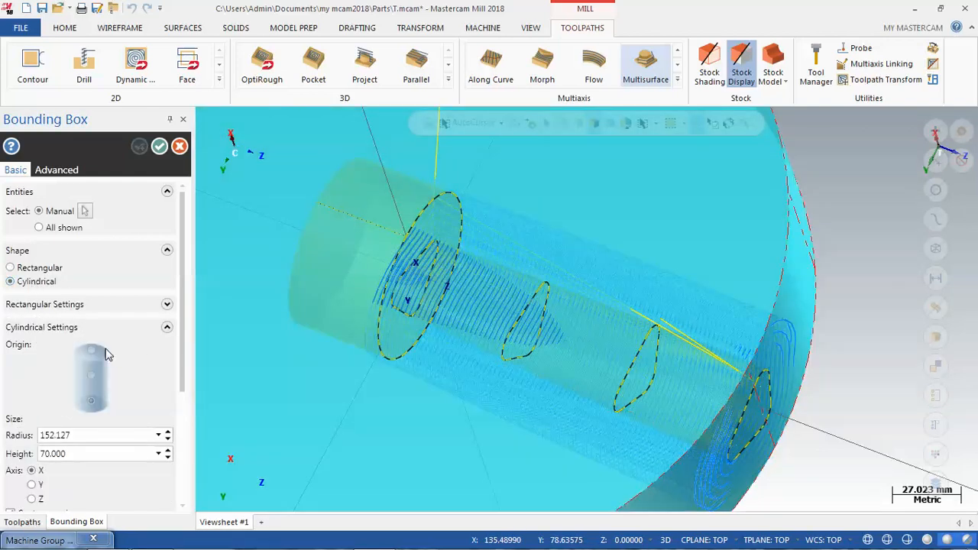
pyautogui.scroll(-5, 181, 344)
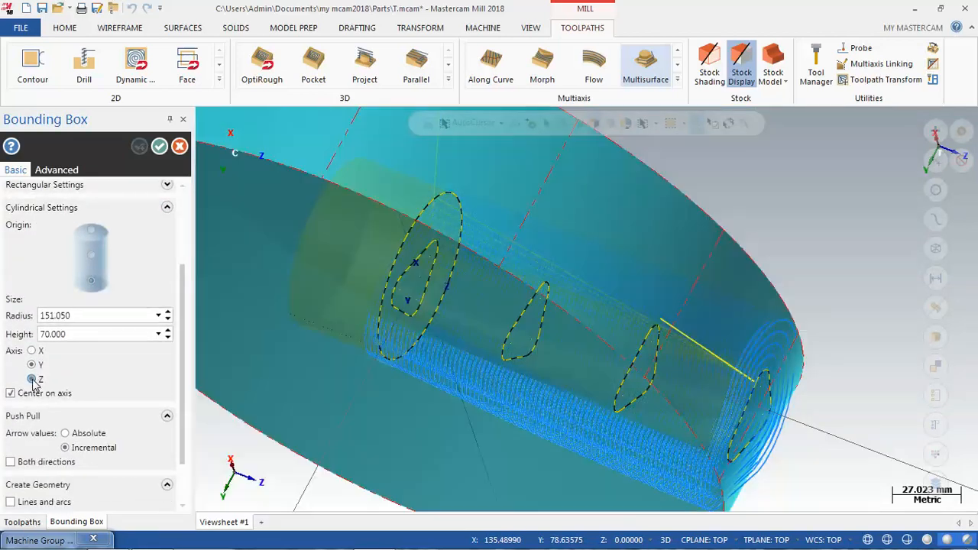
pyautogui.click(31, 379)
pyautogui.moveTo(779, 242); pyautogui.dragTo(739, 252, button='middle')
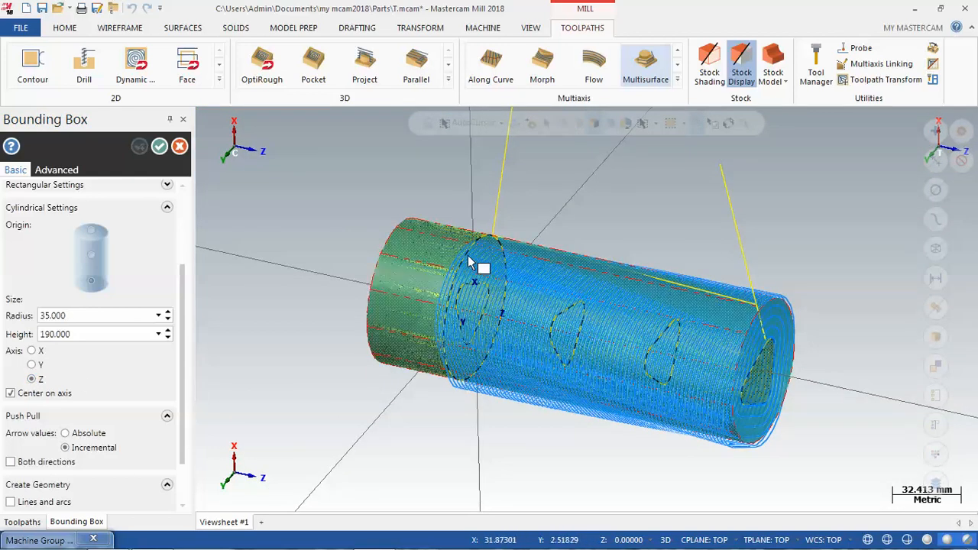
pyautogui.click(158, 147)
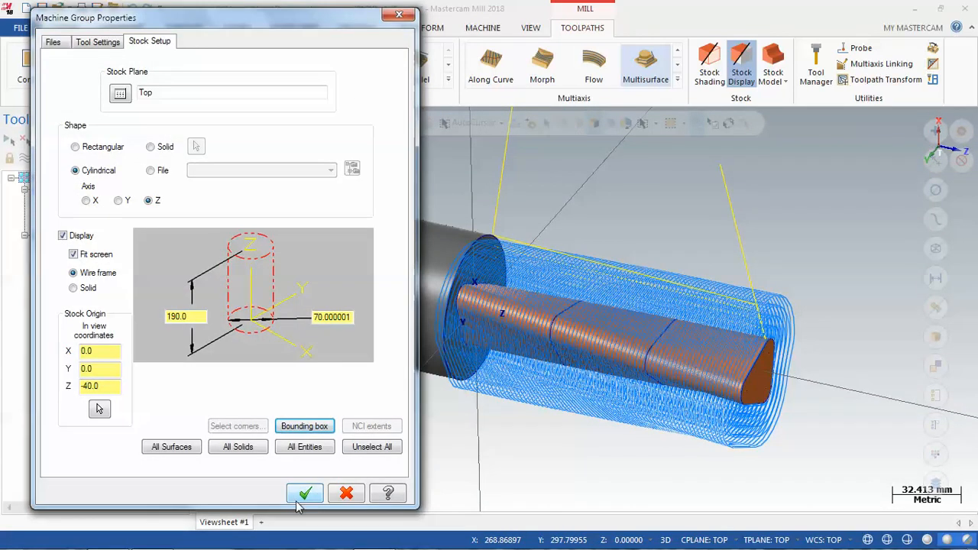
pyautogui.click(299, 492)
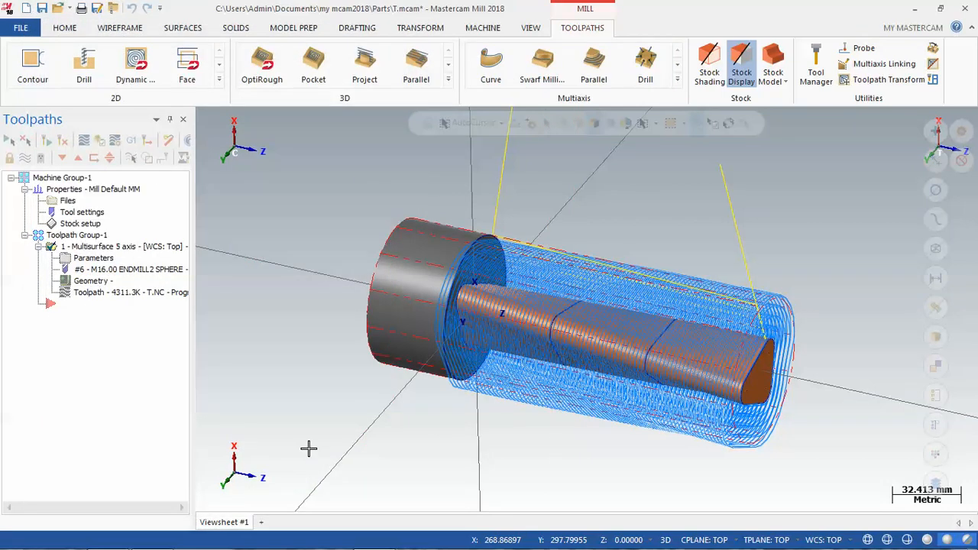
# Backplot the Multisurface toolpath to check the tool's orientation relative to the part, and close the backplot.
pyautogui.moveTo(311, 417); pyautogui.dragTo(329, 391, button='middle')
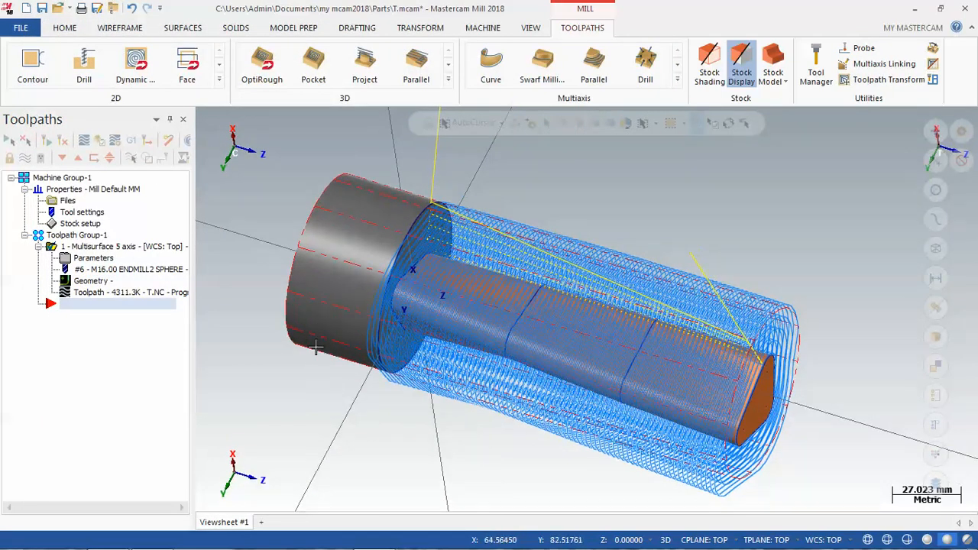
pyautogui.scroll(-3, 324, 338)
pyautogui.scroll(1, 321, 337)
pyautogui.click(129, 294)
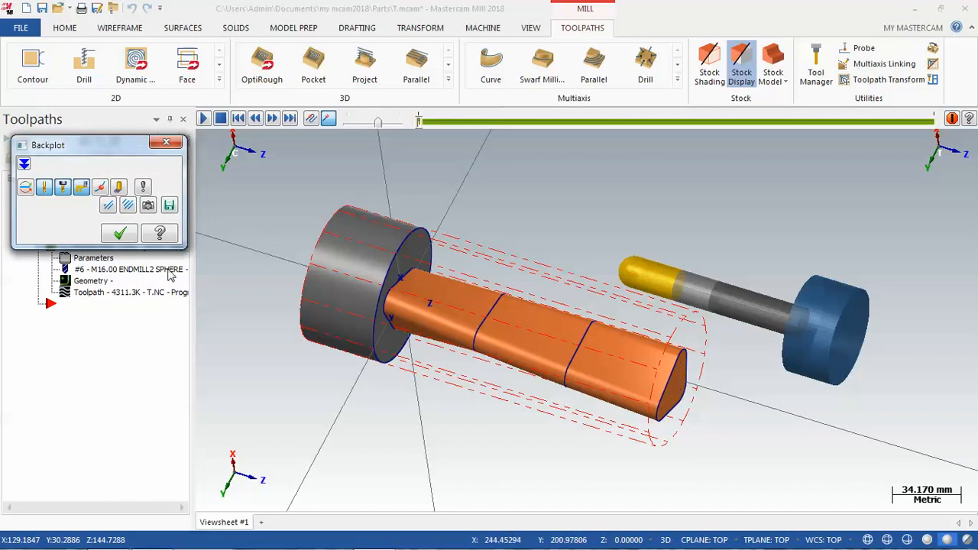
pyautogui.click(120, 236)
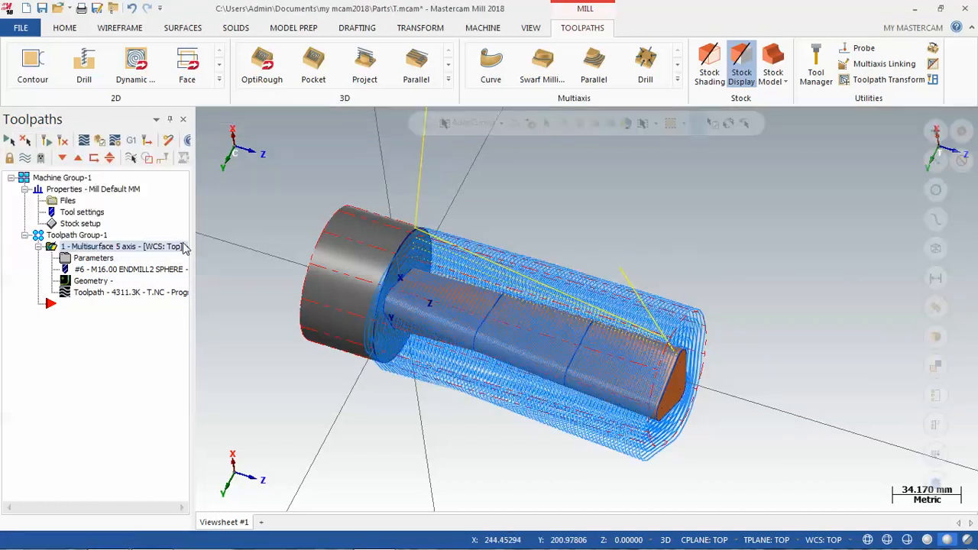
# Change the Multisurface toolpath's working coordinate system to the Back plane and regenerate the toolpath.
pyautogui.click(98, 259)
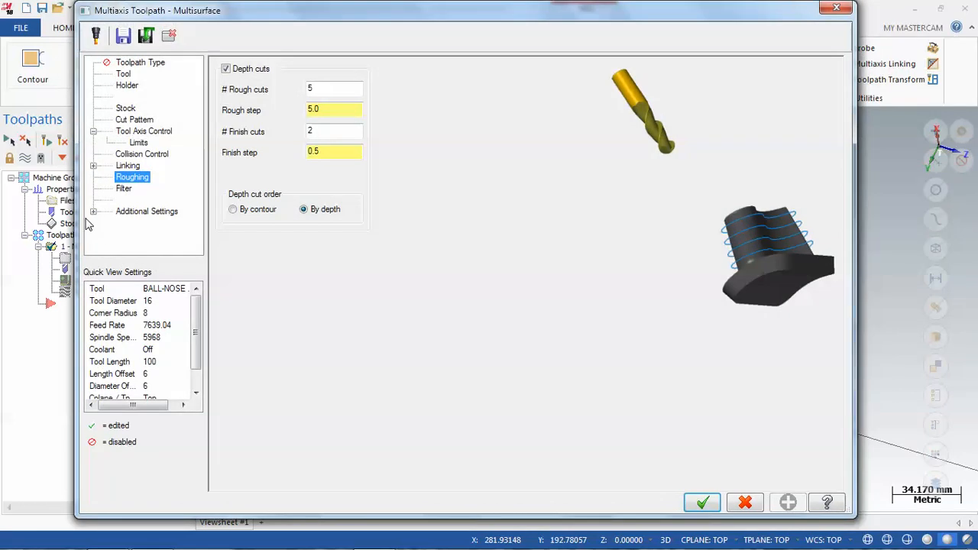
pyautogui.click(92, 214)
pyautogui.click(149, 203)
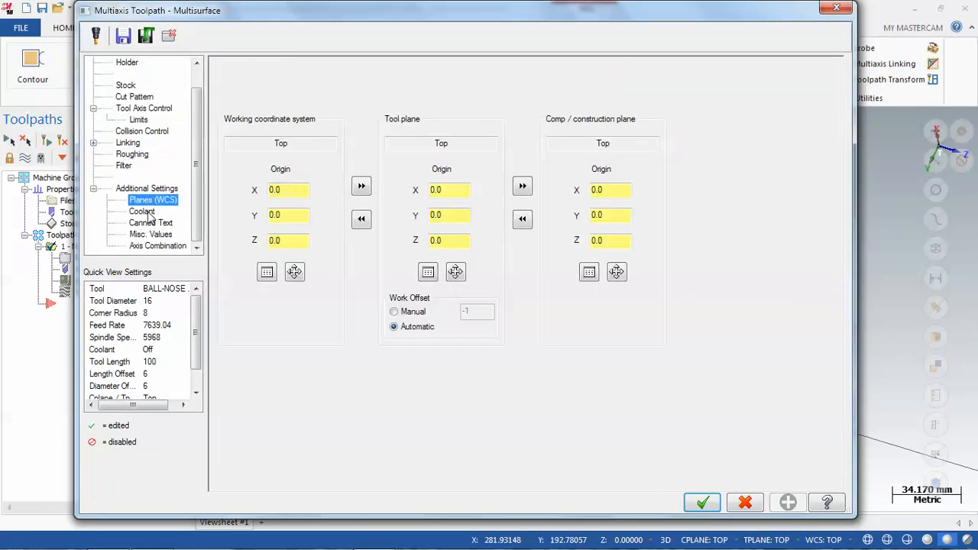
pyautogui.click(266, 272)
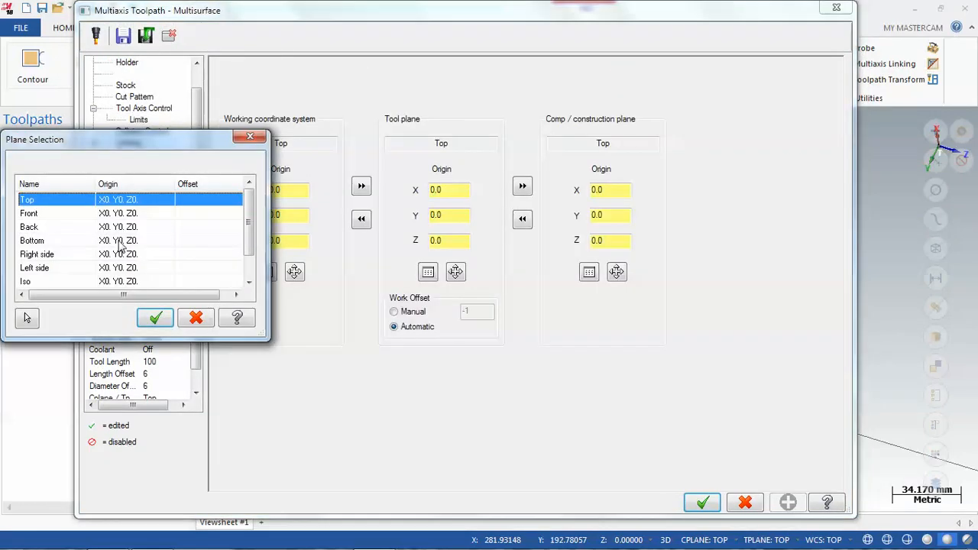
pyautogui.click(55, 227)
pyautogui.click(157, 318)
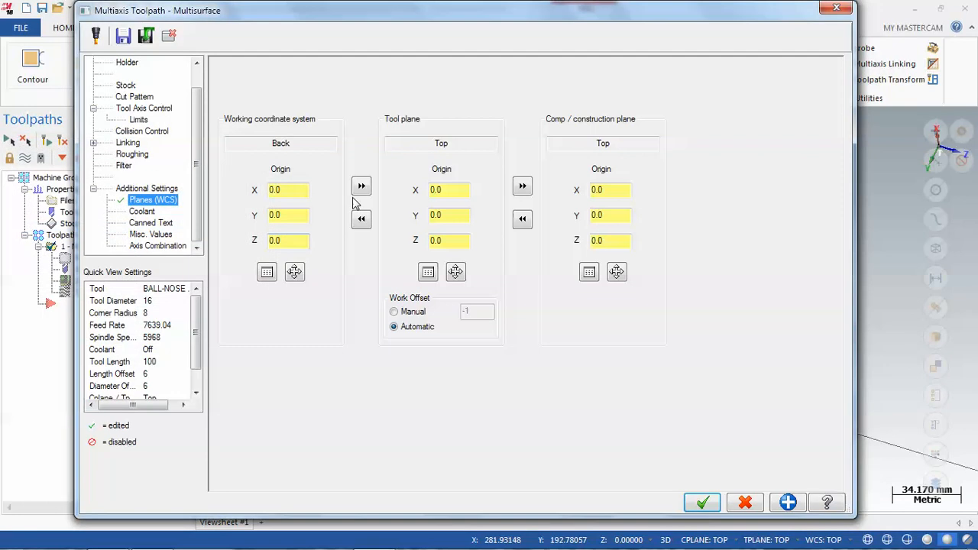
pyautogui.click(702, 502)
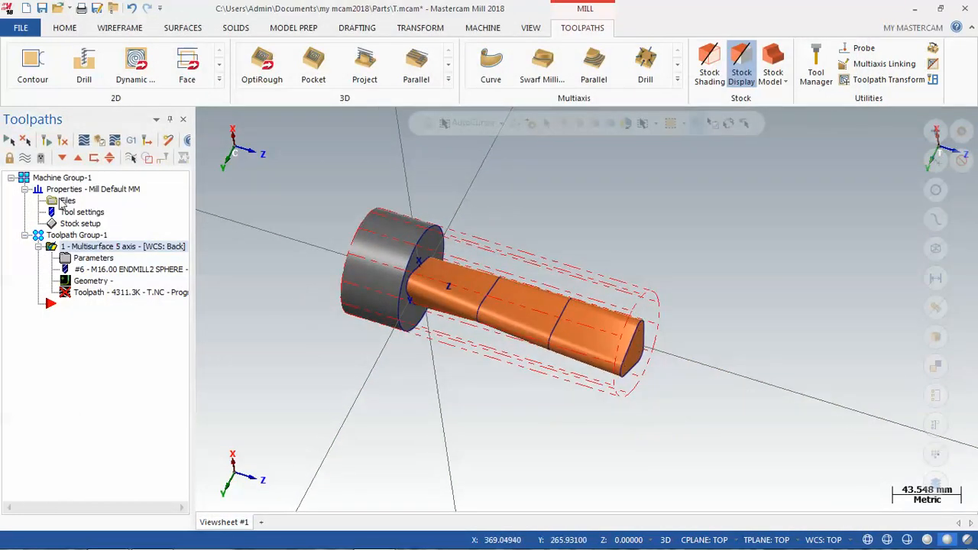
pyautogui.click(64, 140)
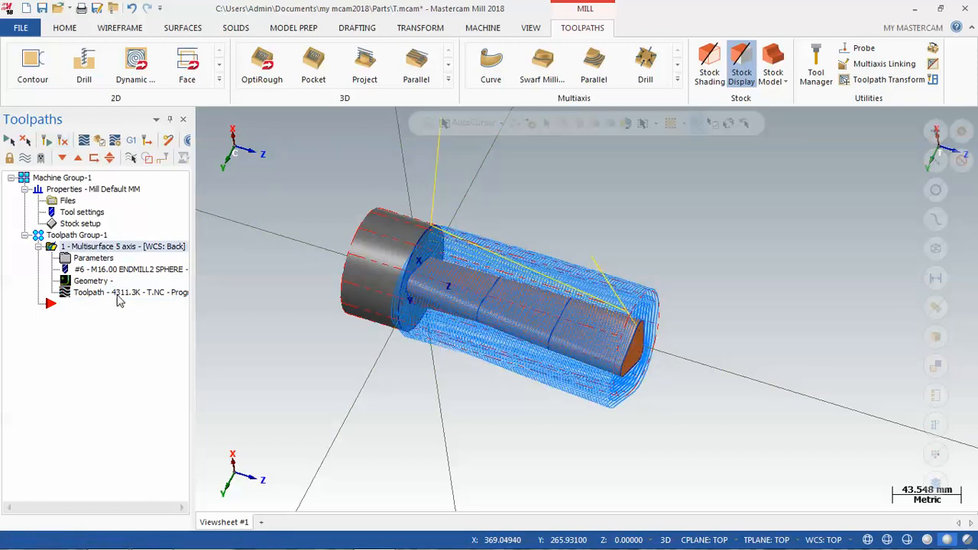
# Play the regenerated toolpath's backplot with the part upright, slow its playback to watch the tool motion, and close it.
pyautogui.click(114, 292)
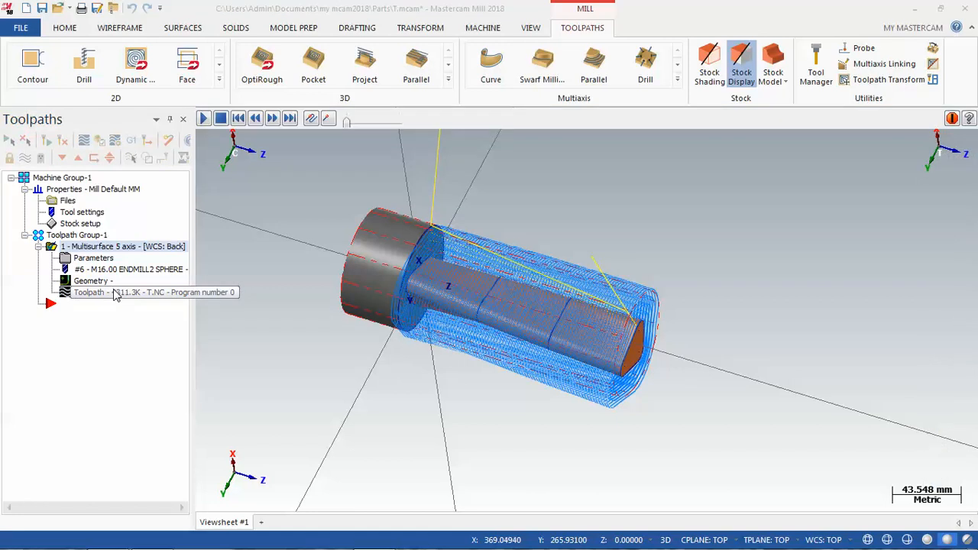
pyautogui.scroll(-3, 452, 398)
pyautogui.moveTo(518, 365); pyautogui.dragTo(561, 447, button='middle')
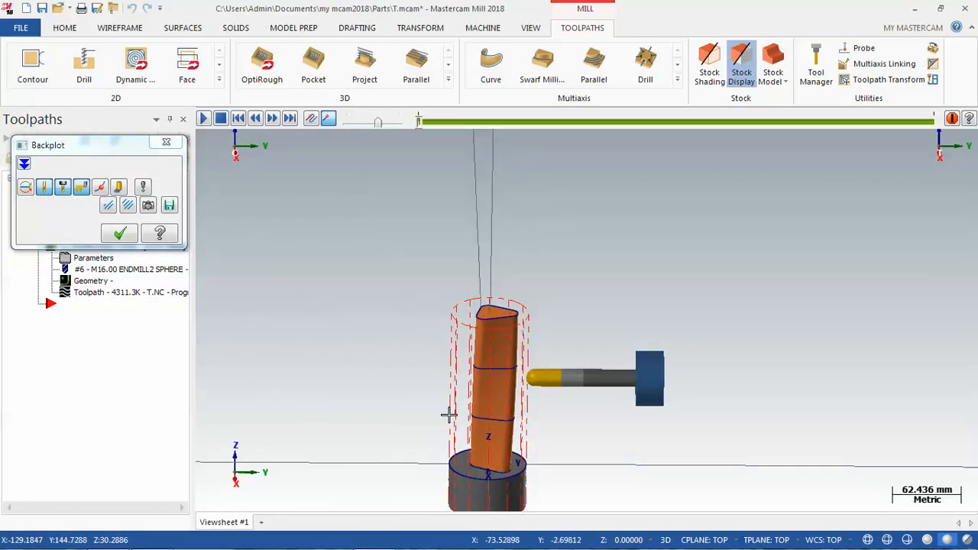
pyautogui.click(204, 118)
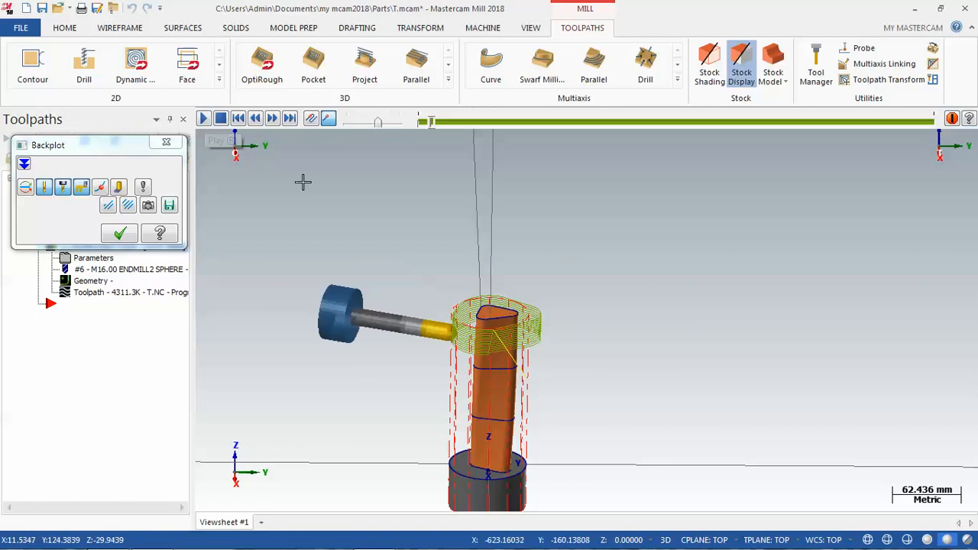
pyautogui.moveTo(378, 123); pyautogui.dragTo(357, 126)
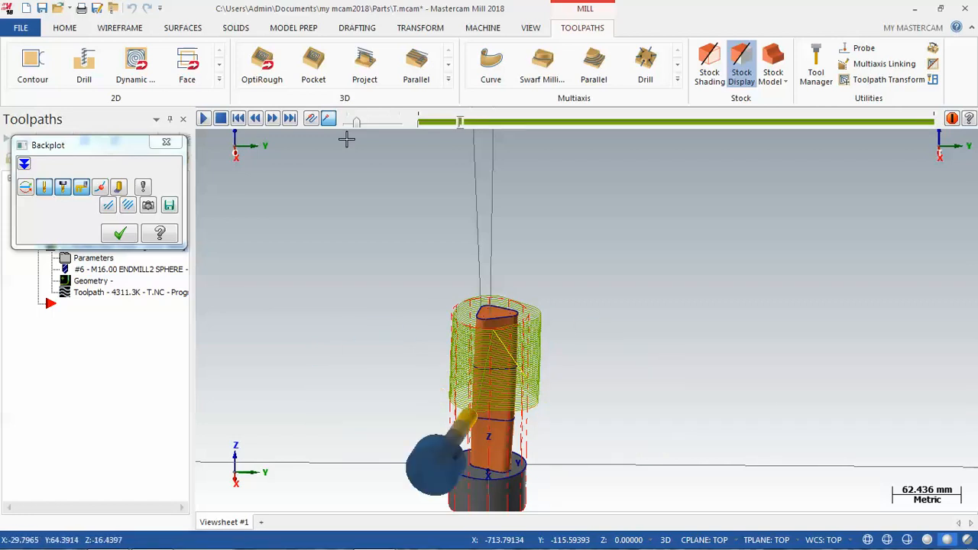
pyautogui.scroll(2, 516, 341)
pyautogui.scroll(-3, 628, 321)
pyautogui.scroll(3, 631, 318)
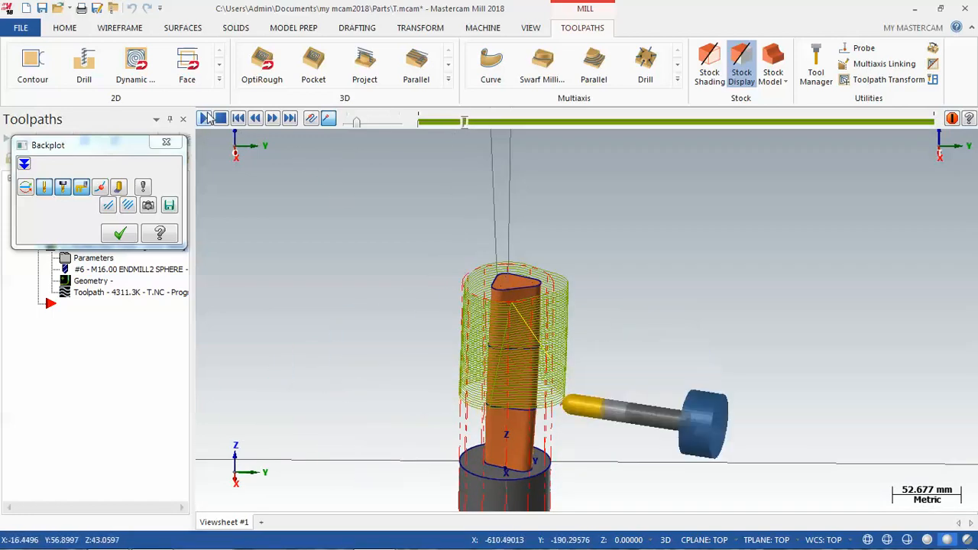
pyautogui.click(119, 234)
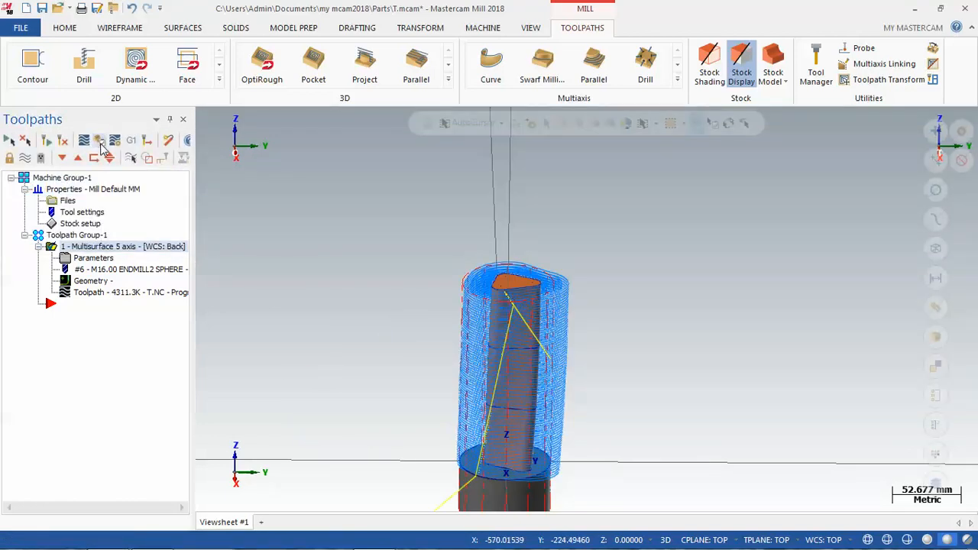
# Verify the toolpath on the cylindrical stock in Mastercam Simulator, playing its first cuts and pausing.
pyautogui.click(101, 144)
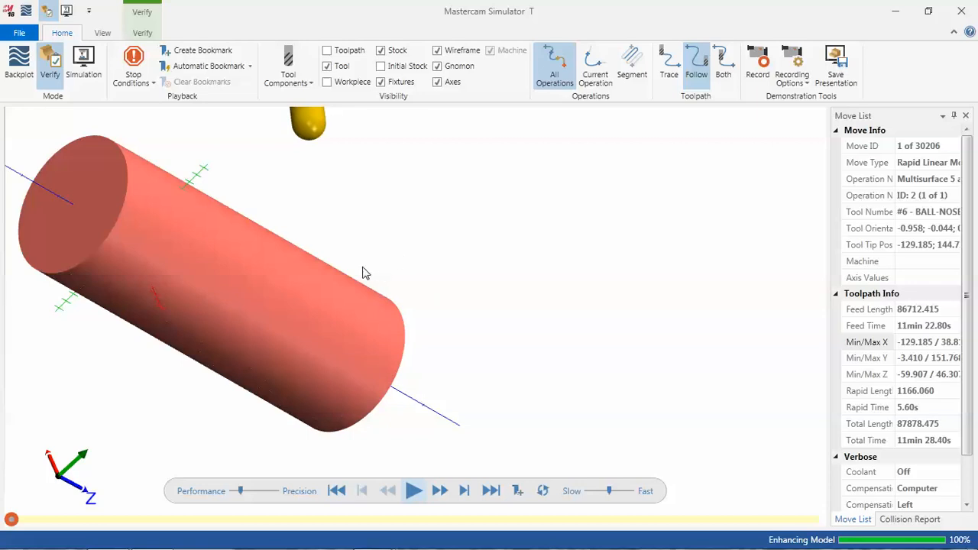
pyautogui.moveTo(338, 263); pyautogui.dragTo(245, 399, button='middle')
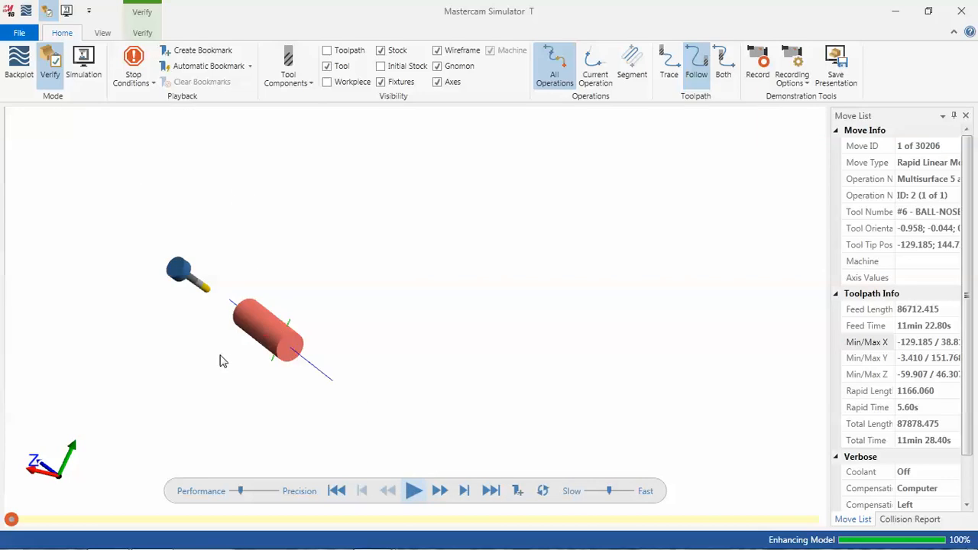
pyautogui.click(414, 491)
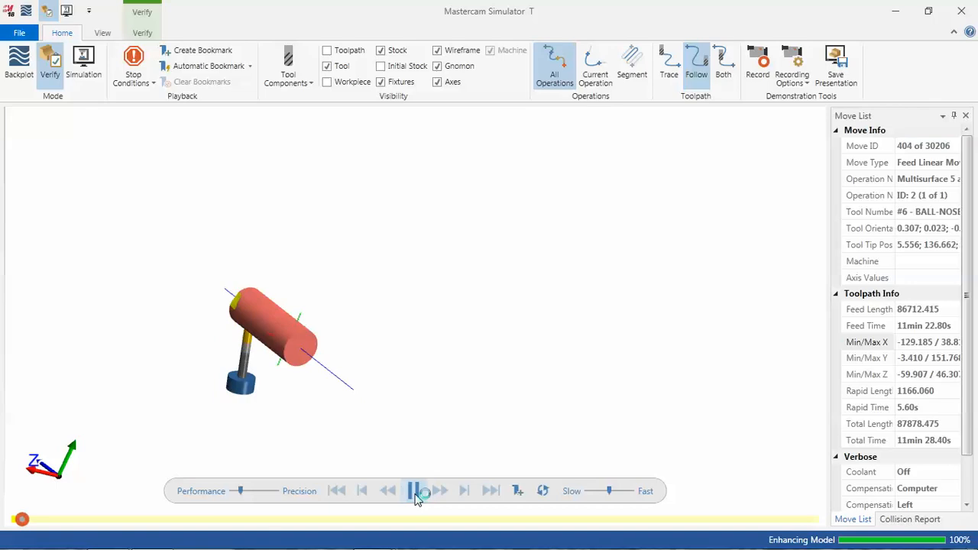
pyautogui.click(413, 491)
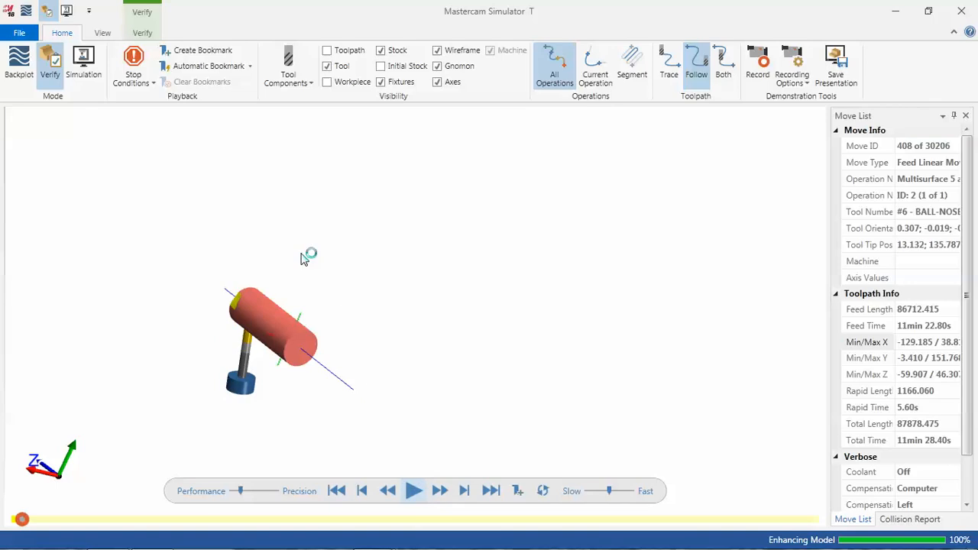
# Switch the simulator to machine simulation and play the toolpath with the rotary table, stock and tool in close view.
pyautogui.click(86, 63)
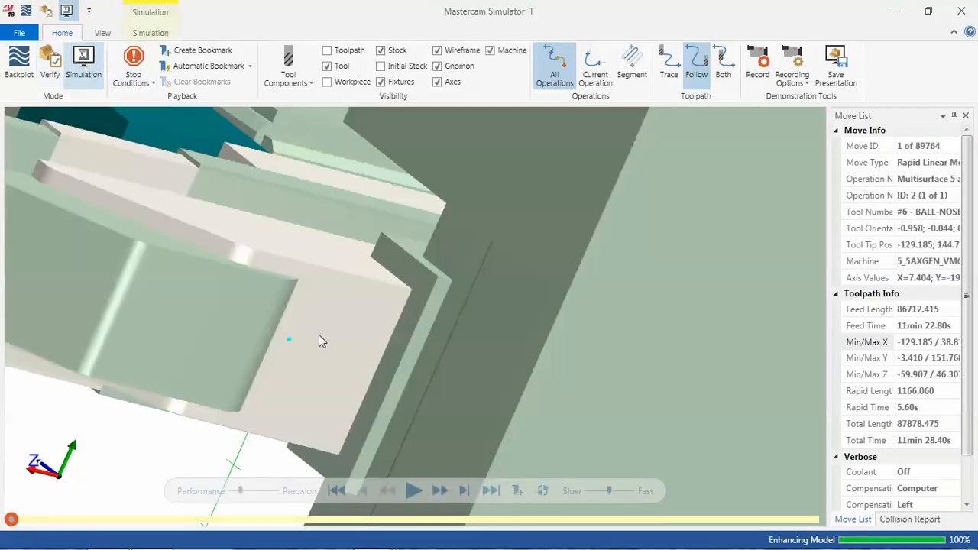
pyautogui.scroll(-3, 311, 353)
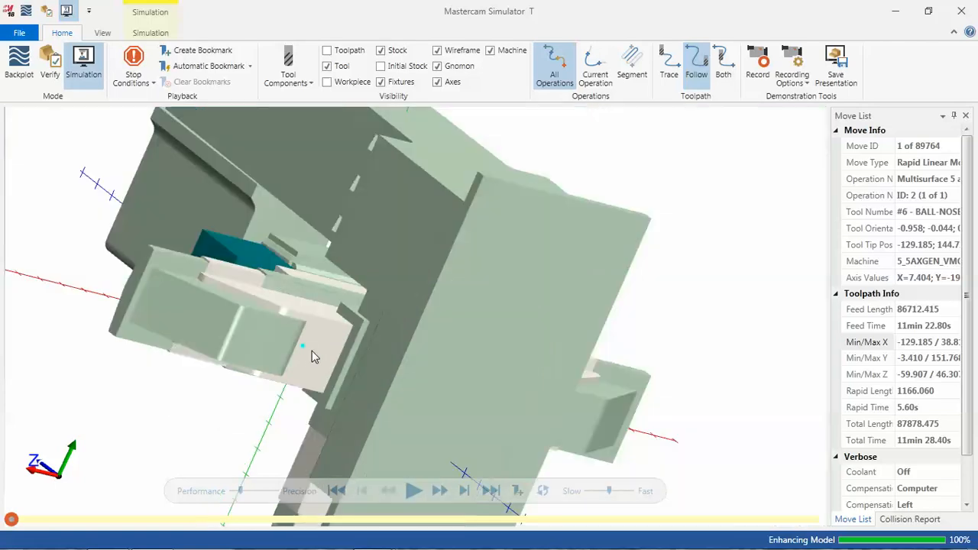
pyautogui.moveTo(379, 225); pyautogui.dragTo(456, 257, button='middle')
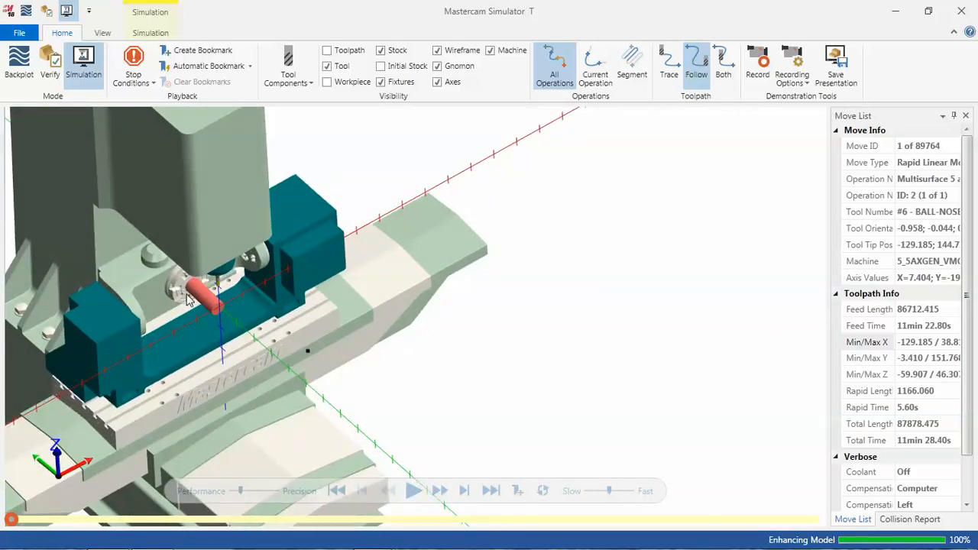
pyautogui.scroll(3, 150, 299)
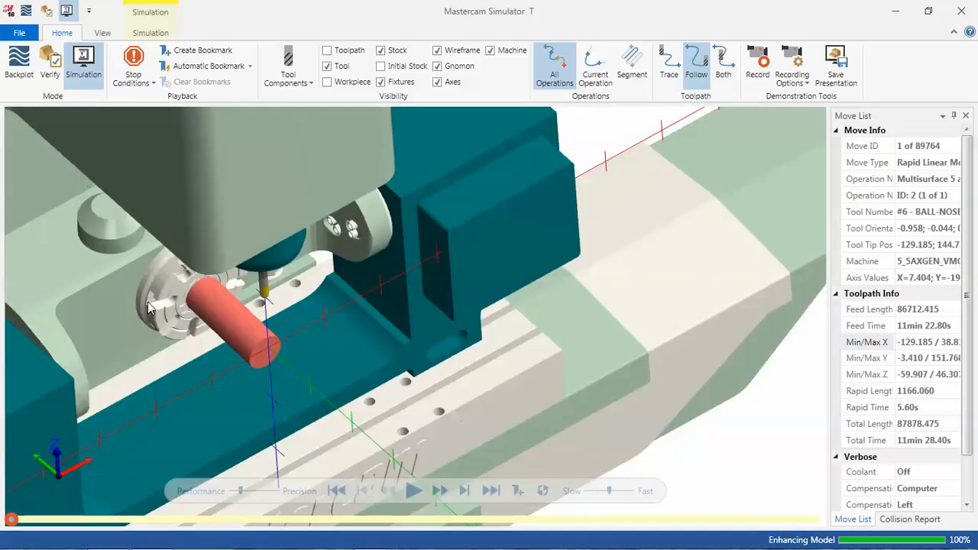
pyautogui.moveTo(153, 272); pyautogui.dragTo(145, 291, button='middle')
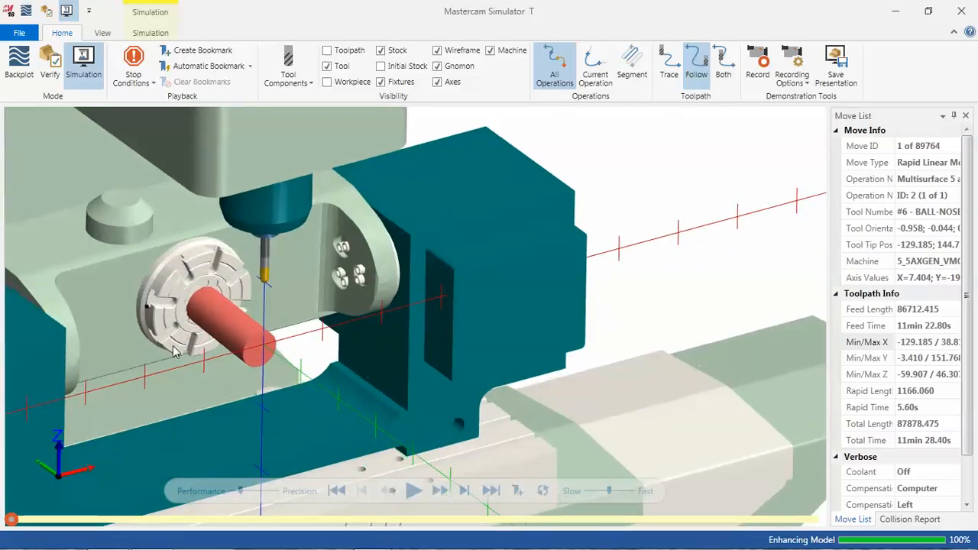
pyautogui.click(415, 491)
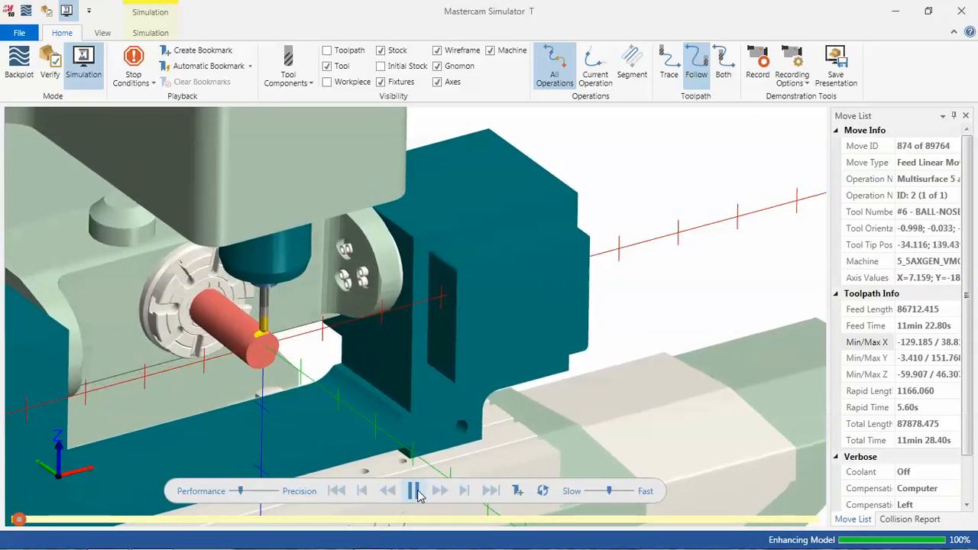
# Speed up the machine simulation's playback, minimize the simulator and examine the toolpath around the part in close view in Mastercam.
pyautogui.moveTo(610, 492); pyautogui.dragTo(625, 491)
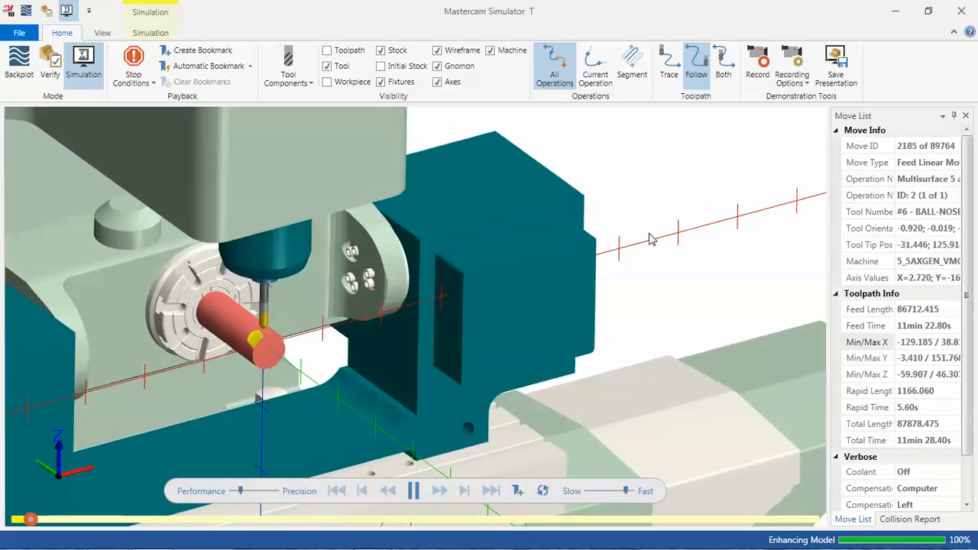
pyautogui.click(894, 11)
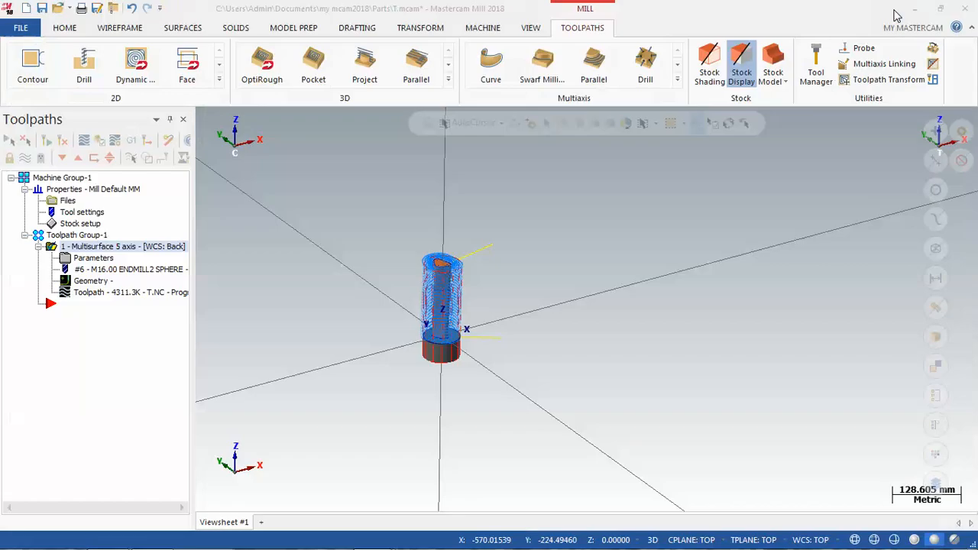
pyautogui.moveTo(557, 323); pyautogui.dragTo(539, 344, button='middle')
pyautogui.scroll(4, 480, 292)
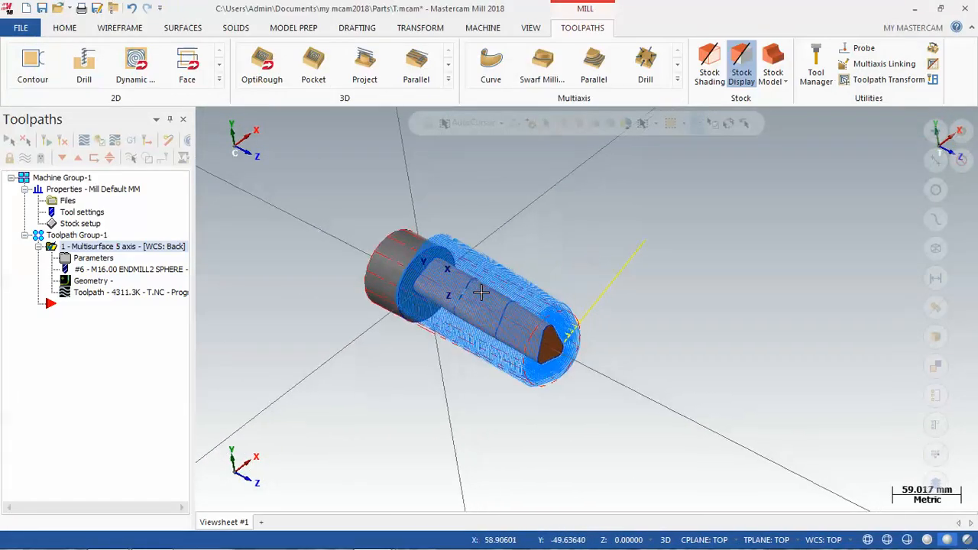
pyautogui.scroll(2, 480, 293)
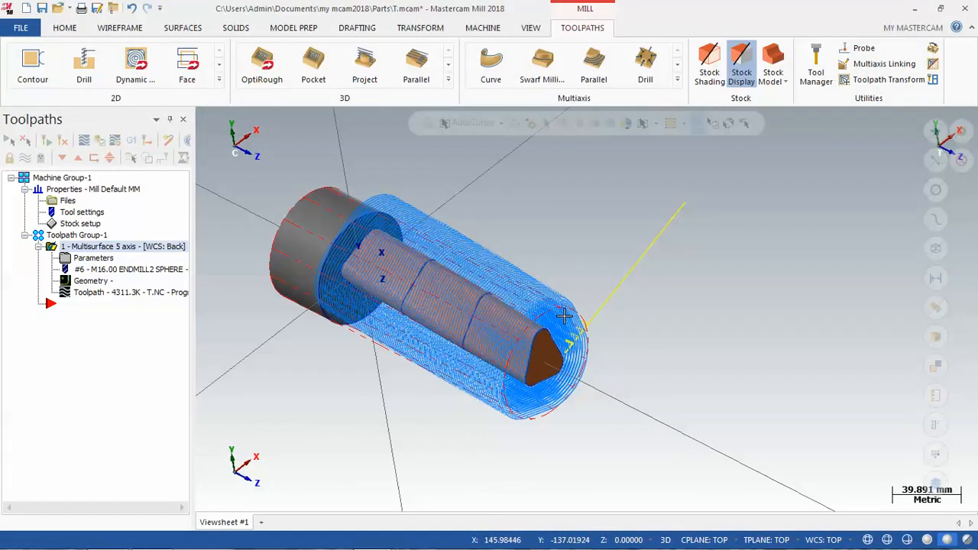
# Review the Multisurface toolpath's filter and roughing depth-cut settings, and accept the parameters.
pyautogui.click(89, 260)
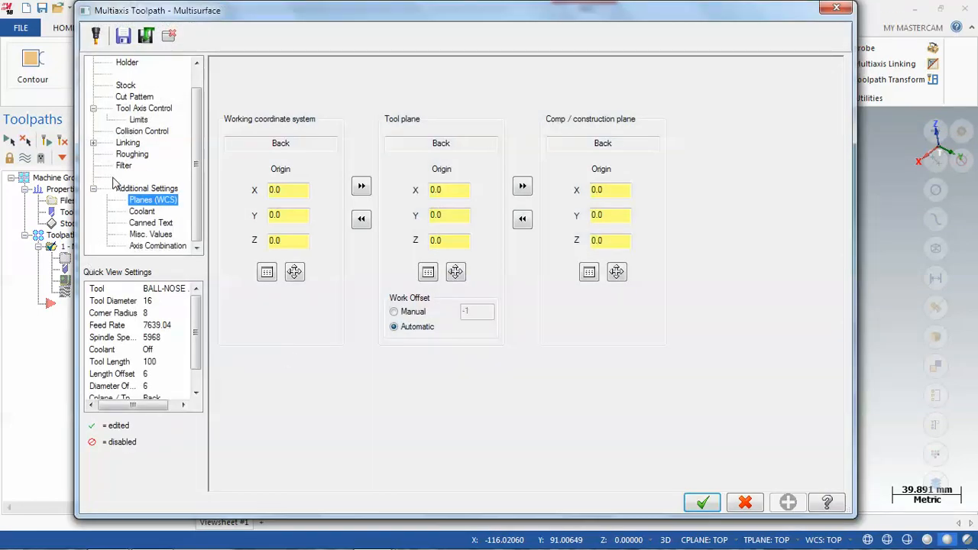
pyautogui.click(123, 166)
pyautogui.press('Up')
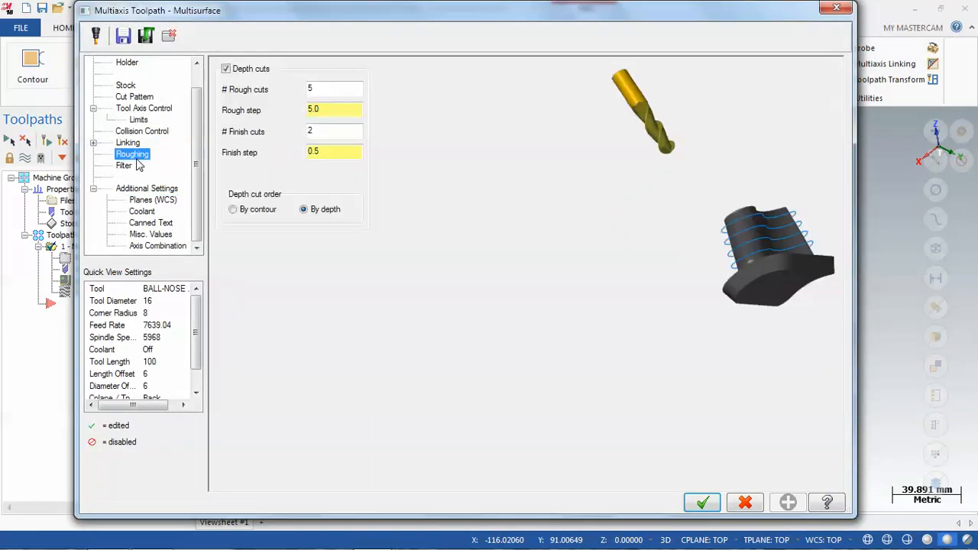
pyautogui.click(703, 502)
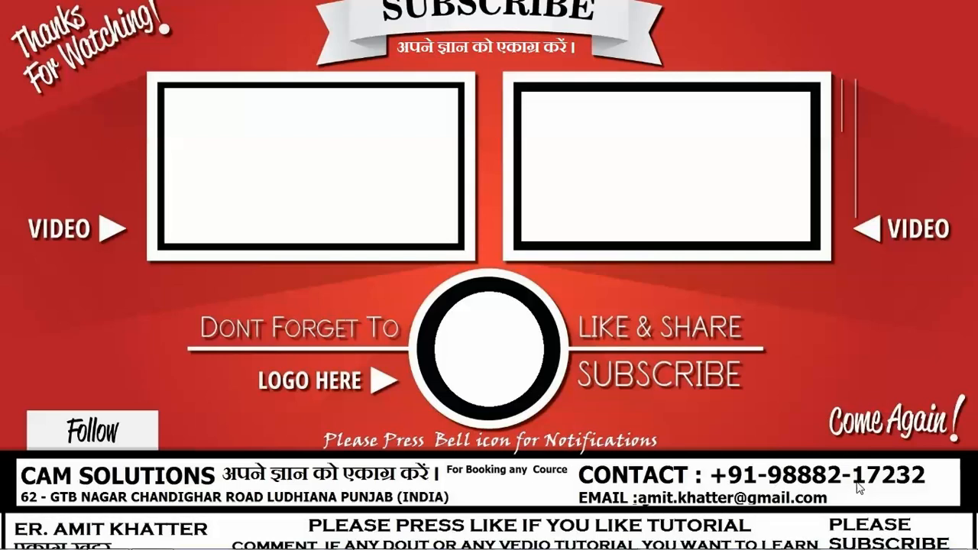
# Return to the running machine simulation in Mastercam Simulator and watch the tool cut the stock on the rotary table in close view.
pyautogui.moveTo(309, 535)
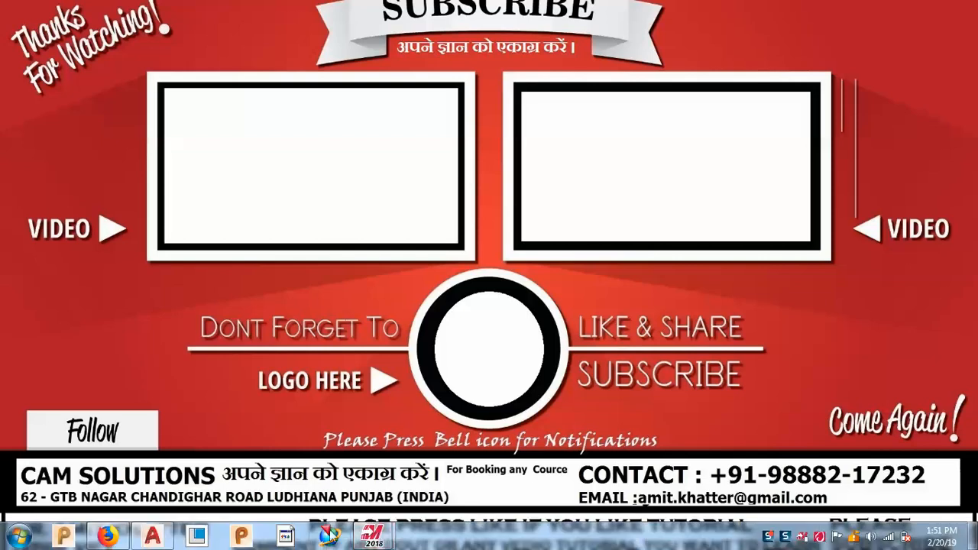
pyautogui.moveTo(382, 539)
pyautogui.click(443, 481)
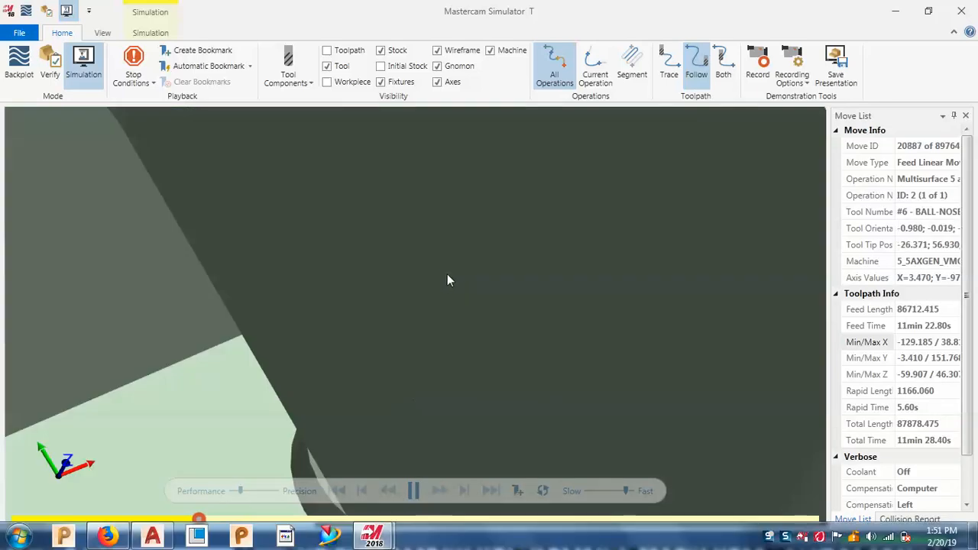
pyautogui.moveTo(447, 280); pyautogui.dragTo(397, 323, button='middle')
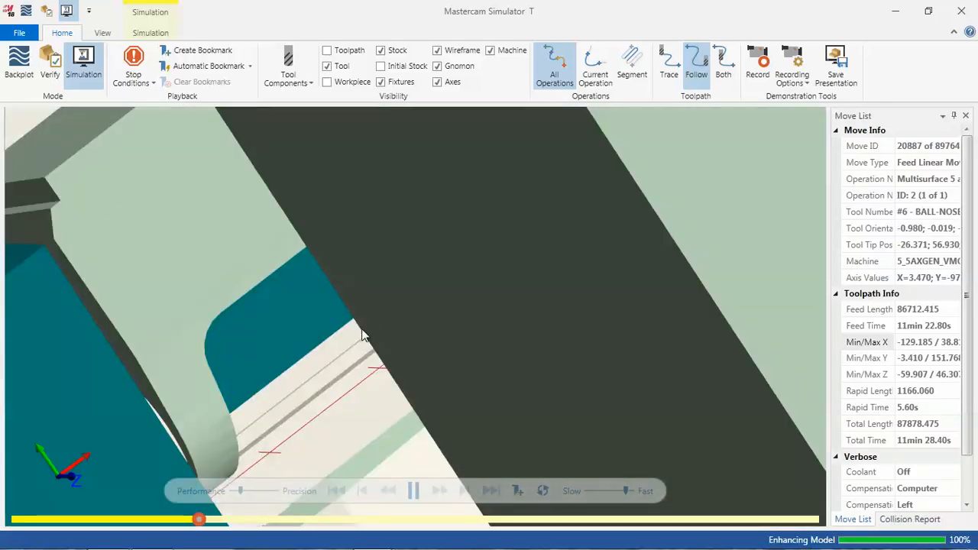
pyautogui.moveTo(443, 302); pyautogui.dragTo(362, 290, button='middle')
pyautogui.scroll(-5, 348, 290)
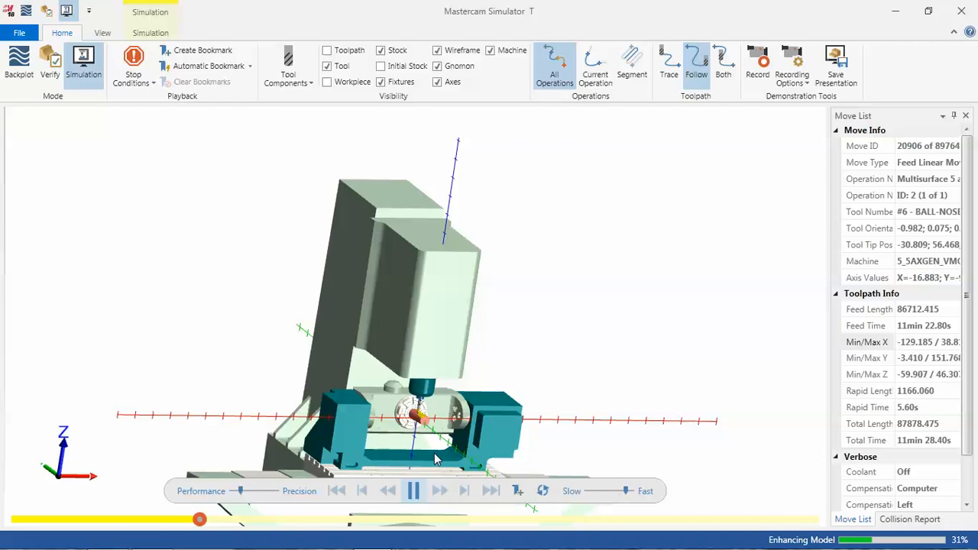
pyautogui.scroll(5, 435, 454)
pyautogui.moveTo(390, 362); pyautogui.dragTo(395, 389, button='middle')
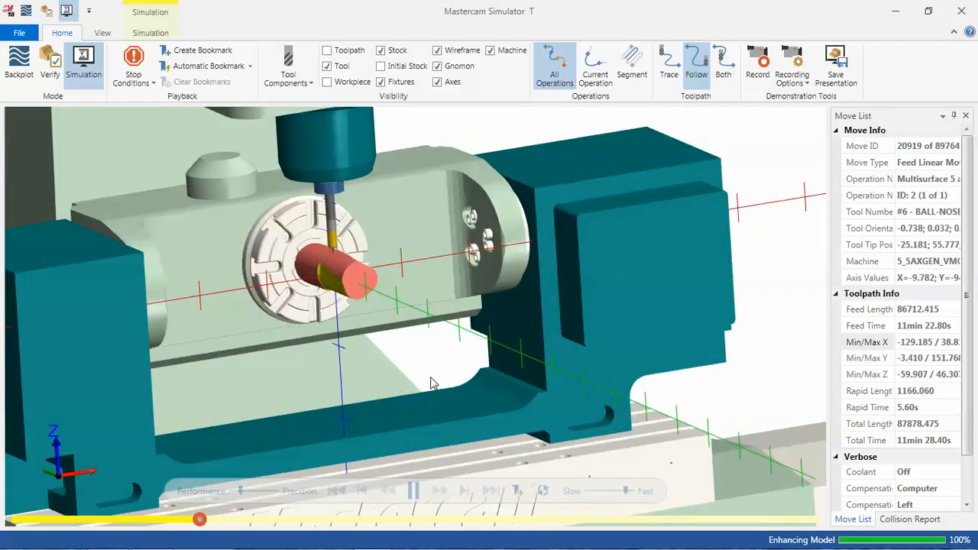
pyautogui.moveTo(395, 301); pyautogui.dragTo(400, 397, button='middle')
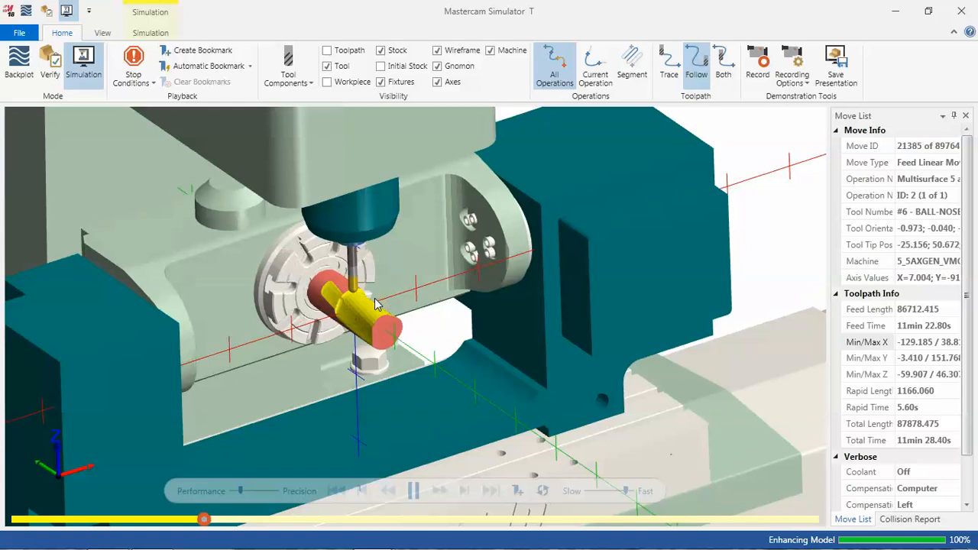
# Restore the simulator and Mastercam windows to a smaller size and place them side by side.
pyautogui.doubleClick(614, 16)
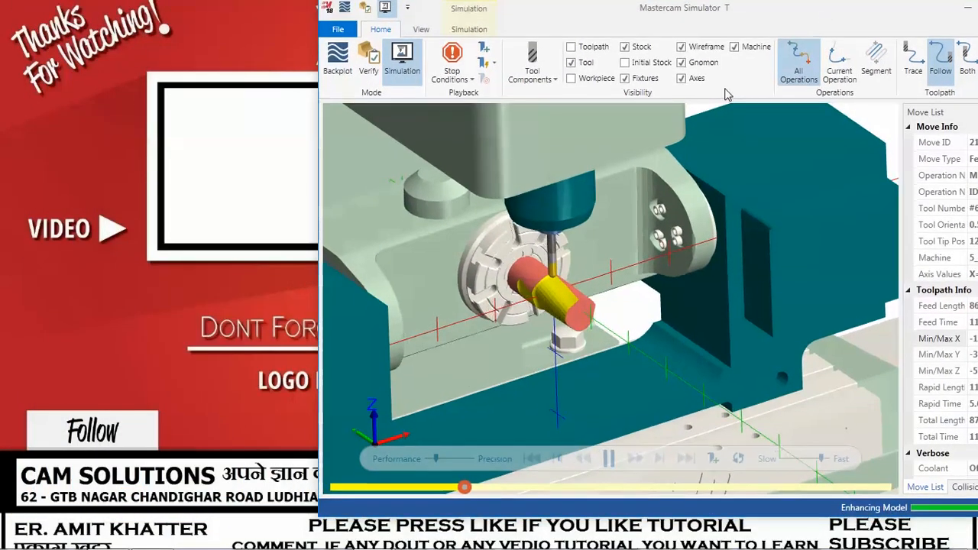
pyautogui.moveTo(372, 536)
pyautogui.click(343, 469)
pyautogui.moveTo(619, 227); pyautogui.dragTo(717, 317, button='middle')
pyautogui.doubleClick(747, 13)
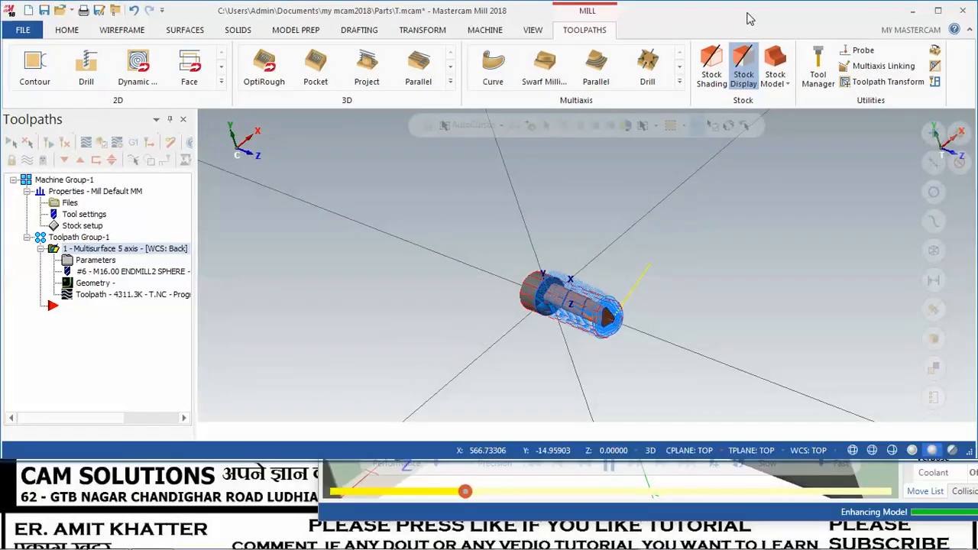
pyautogui.moveTo(726, 17); pyautogui.dragTo(265, 47)
# Compare the upright part and its toolpath in Mastercam with the running machine simulation, both in close view.
pyautogui.moveTo(653, 376); pyautogui.dragTo(633, 260, button='middle')
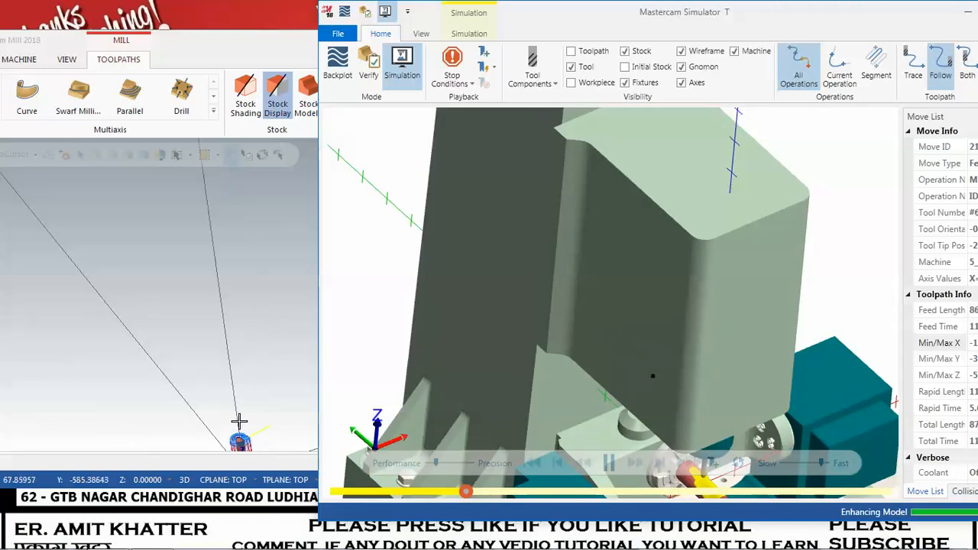
pyautogui.scroll(-2, 716, 447)
pyautogui.scroll(-2, 716, 449)
pyautogui.scroll(5, 713, 449)
pyautogui.moveTo(650, 309); pyautogui.dragTo(602, 329, button='middle')
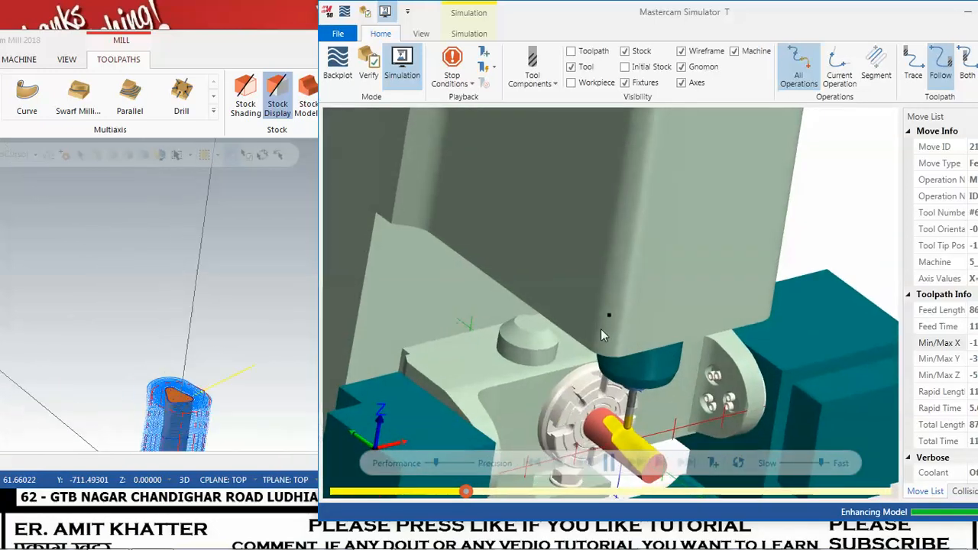
pyautogui.scroll(3, 599, 370)
pyautogui.moveTo(585, 373)
pyautogui.mouseDown(button='middle')
pyautogui.moveTo(607, 352)
pyautogui.moveTo(599, 374)
pyautogui.mouseUp(button='middle')
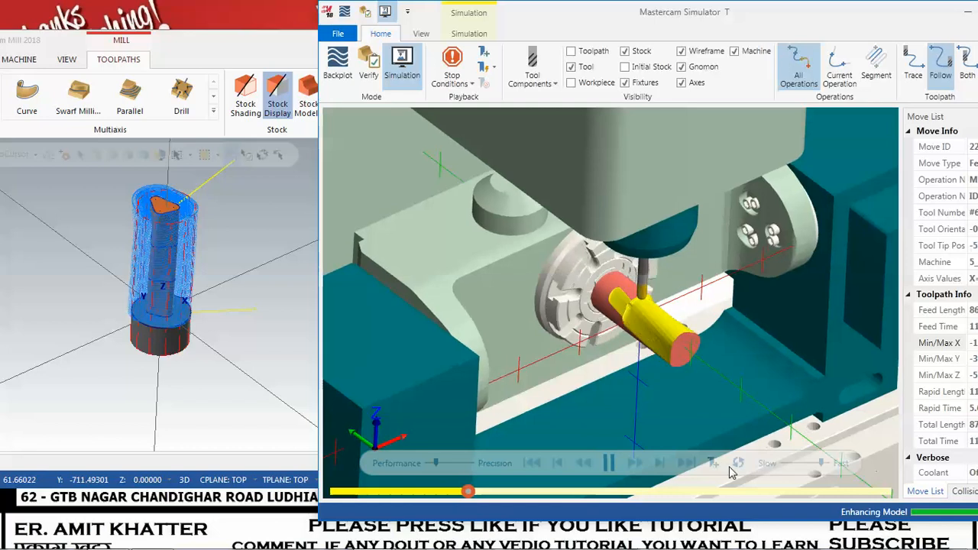
# Pause the machine simulation and skip ahead in the toolpath to examine more of the cut stock.
pyautogui.click(627, 467)
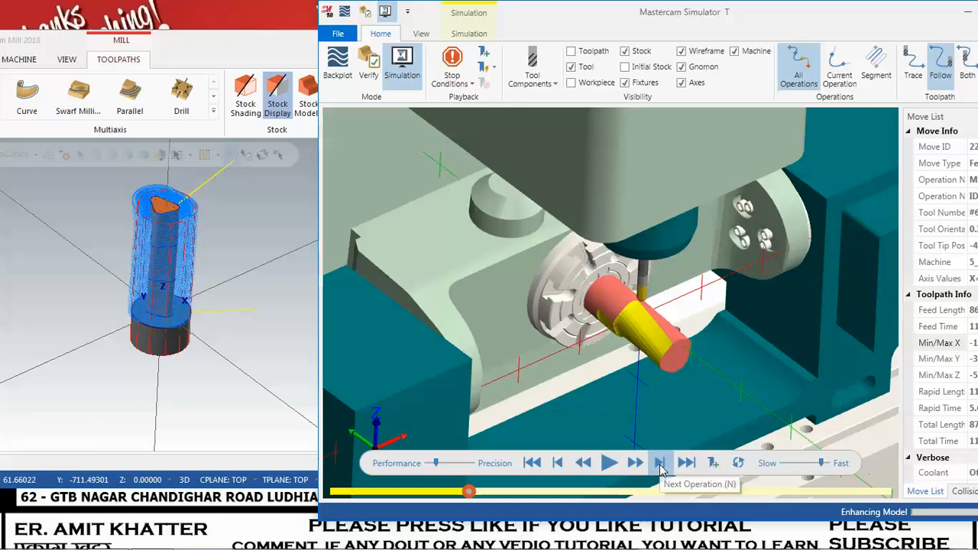
pyautogui.click(661, 466)
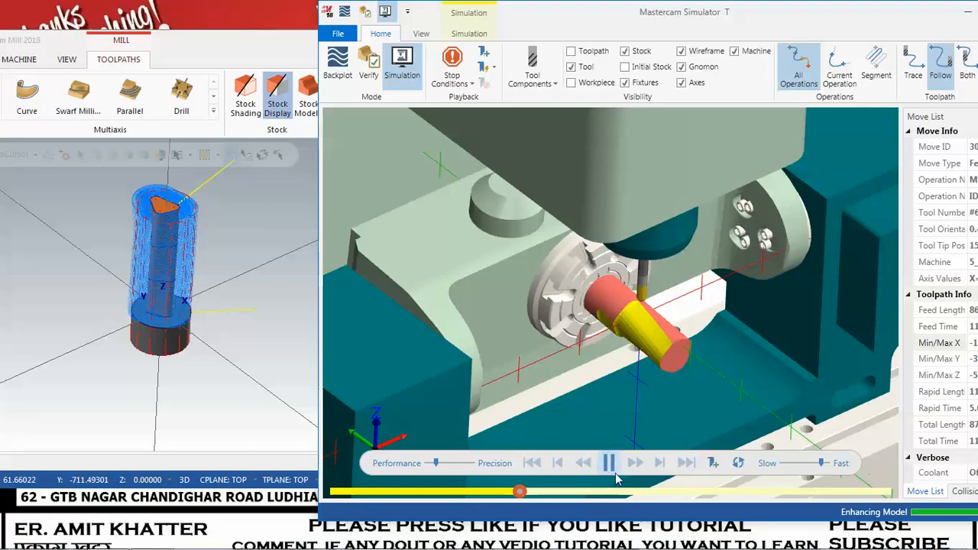
pyautogui.click(688, 468)
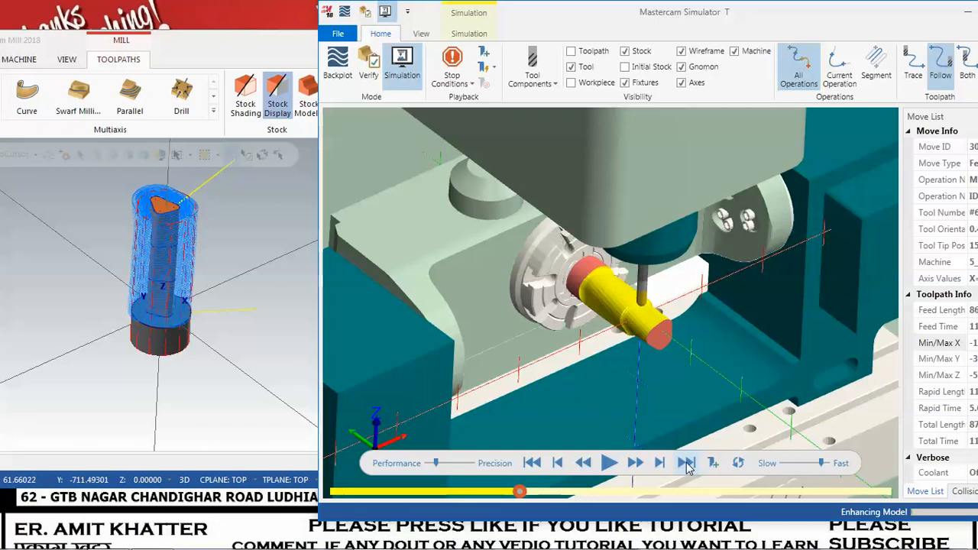
pyautogui.click(688, 468)
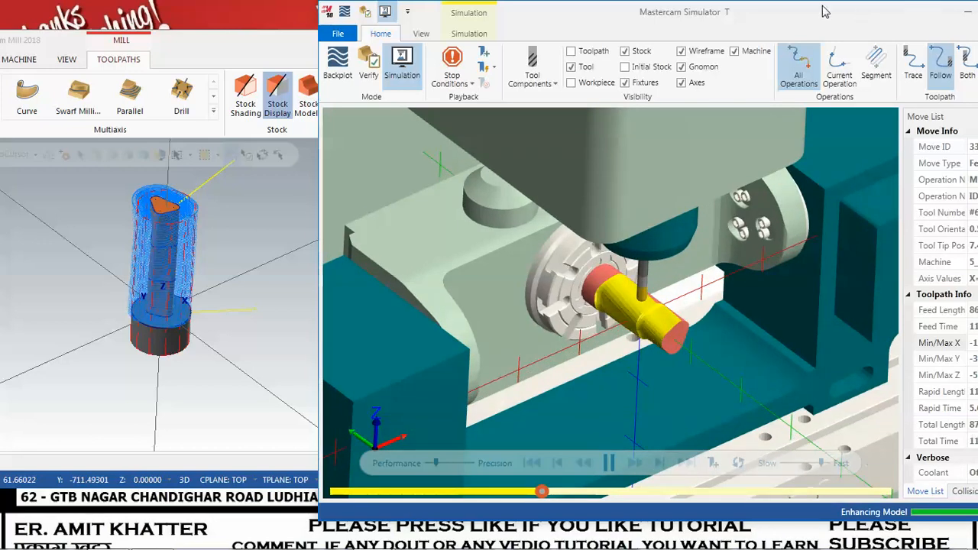
# Close Mastercam Simulator, maximize the Mastercam window and show the part with its toolpath in close view.
pyautogui.moveTo(811, 13); pyautogui.dragTo(677, 16)
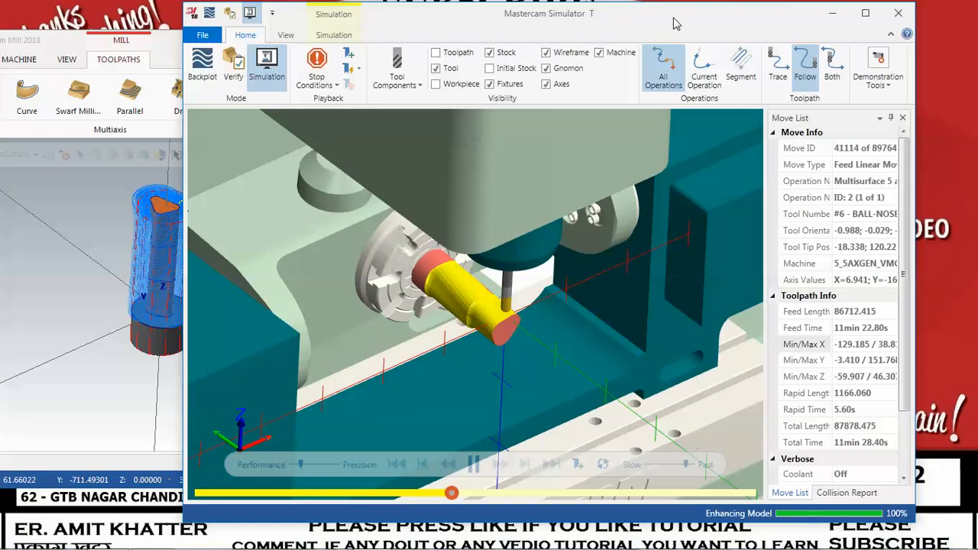
pyautogui.click(898, 13)
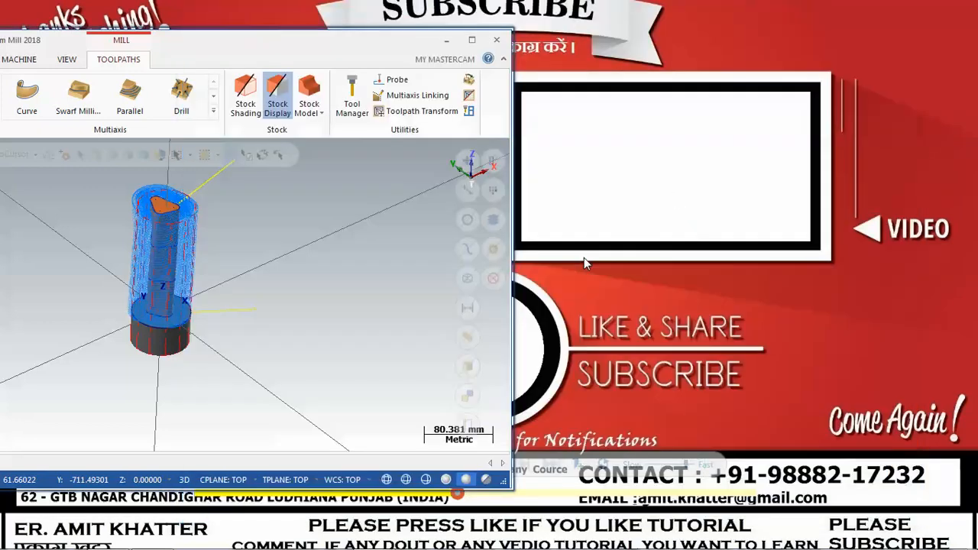
pyautogui.click(473, 40)
pyautogui.moveTo(577, 231); pyautogui.dragTo(533, 283, button='middle')
pyautogui.scroll(2, 674, 191)
pyautogui.scroll(2, 678, 211)
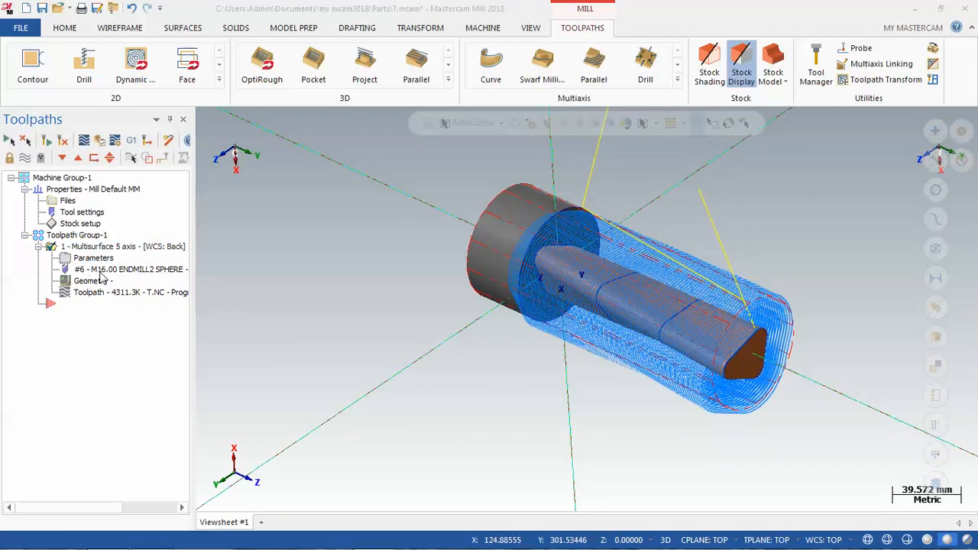
# Review the Multisurface toolpath's roughing, linking and collision control settings against the part, and accept the parameters.
pyautogui.click(84, 264)
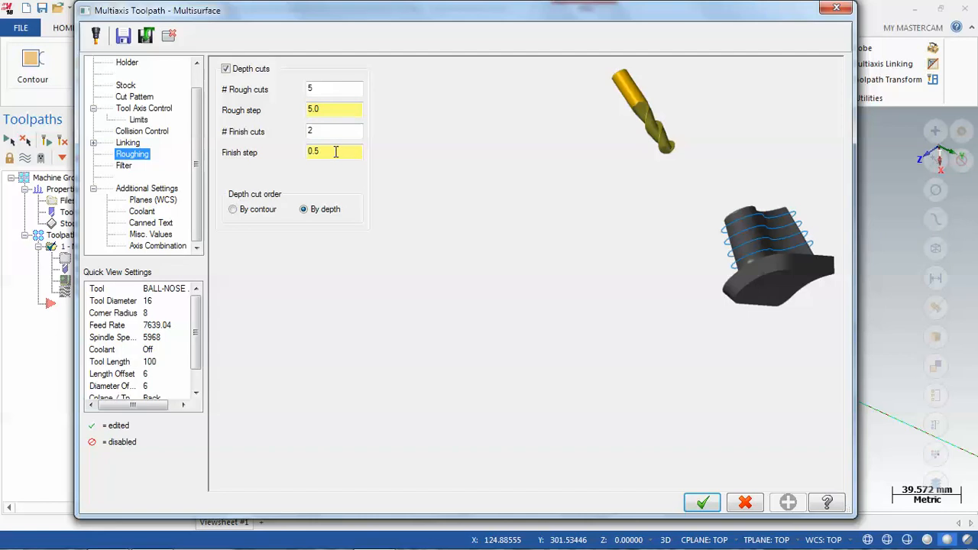
pyautogui.click(126, 142)
pyautogui.click(375, 173)
pyautogui.click(378, 216)
pyautogui.click(163, 132)
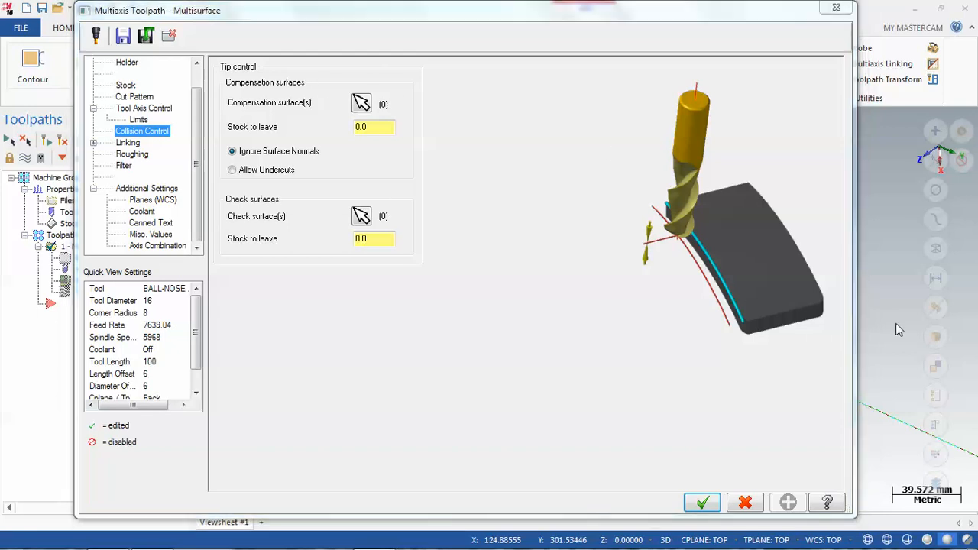
pyautogui.moveTo(740, 13); pyautogui.dragTo(435, 134)
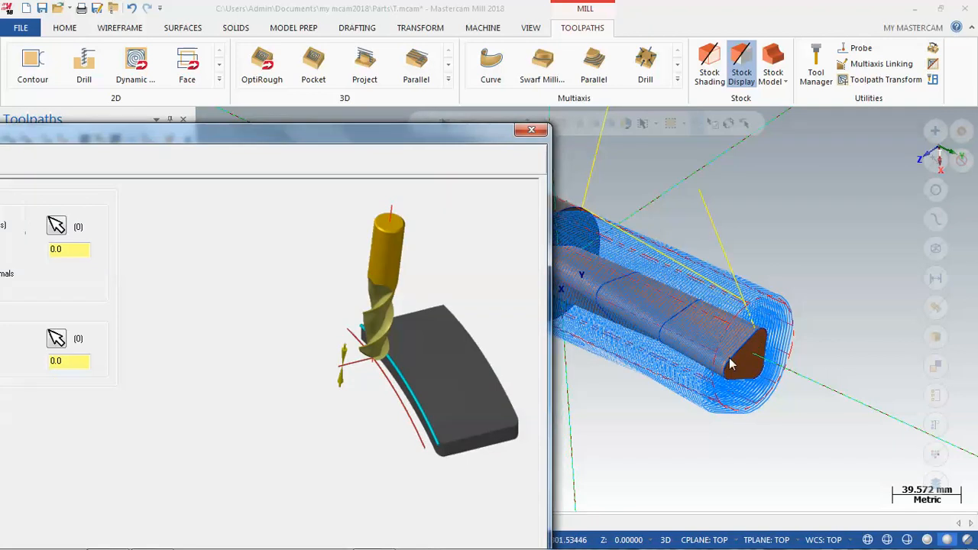
pyautogui.moveTo(374, 156); pyautogui.dragTo(648, 61)
pyautogui.click(680, 513)
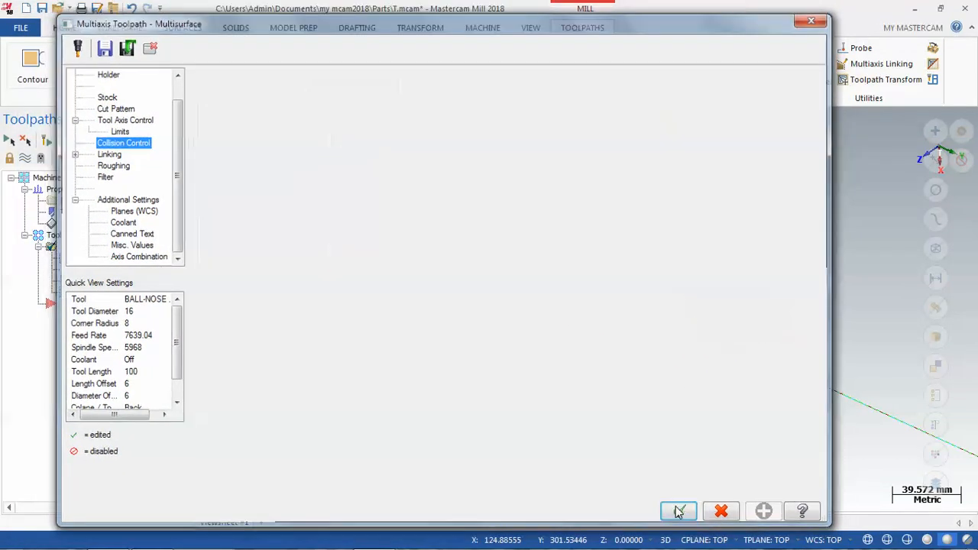
# Examine the toolpath on the twisted part once more in close view and minimize Mastercam to the desktop.
pyautogui.scroll(3, 777, 306)
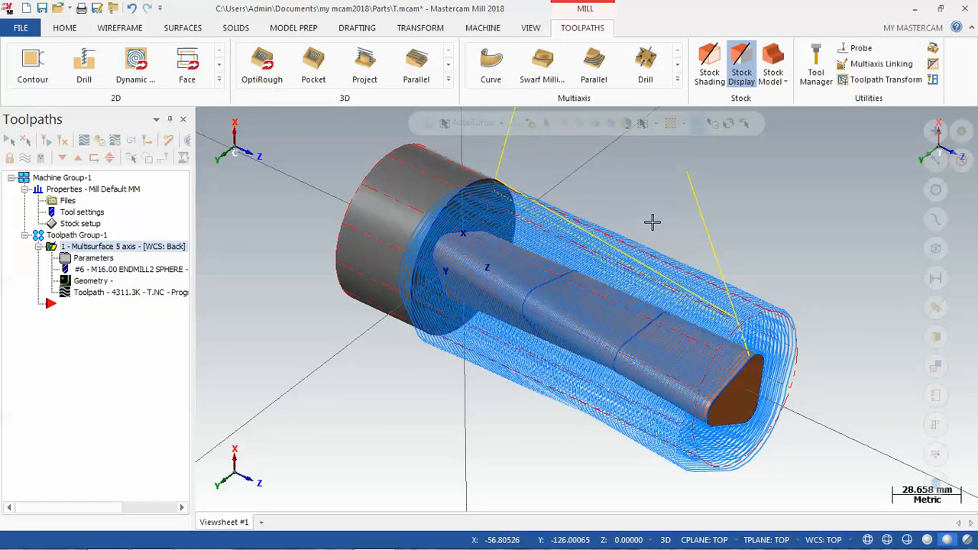
pyautogui.click(916, 11)
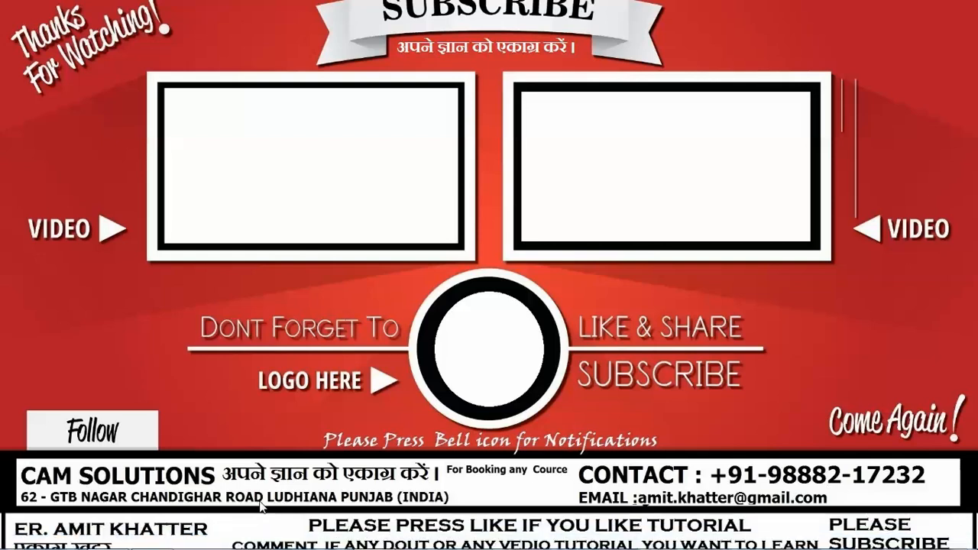
pyautogui.moveTo(250, 539)
pyautogui.moveTo(920, 543)
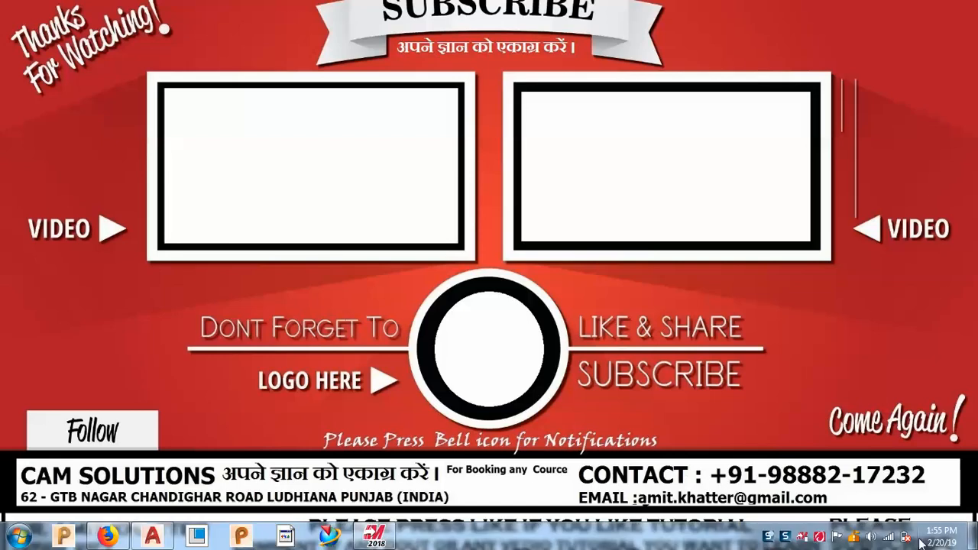